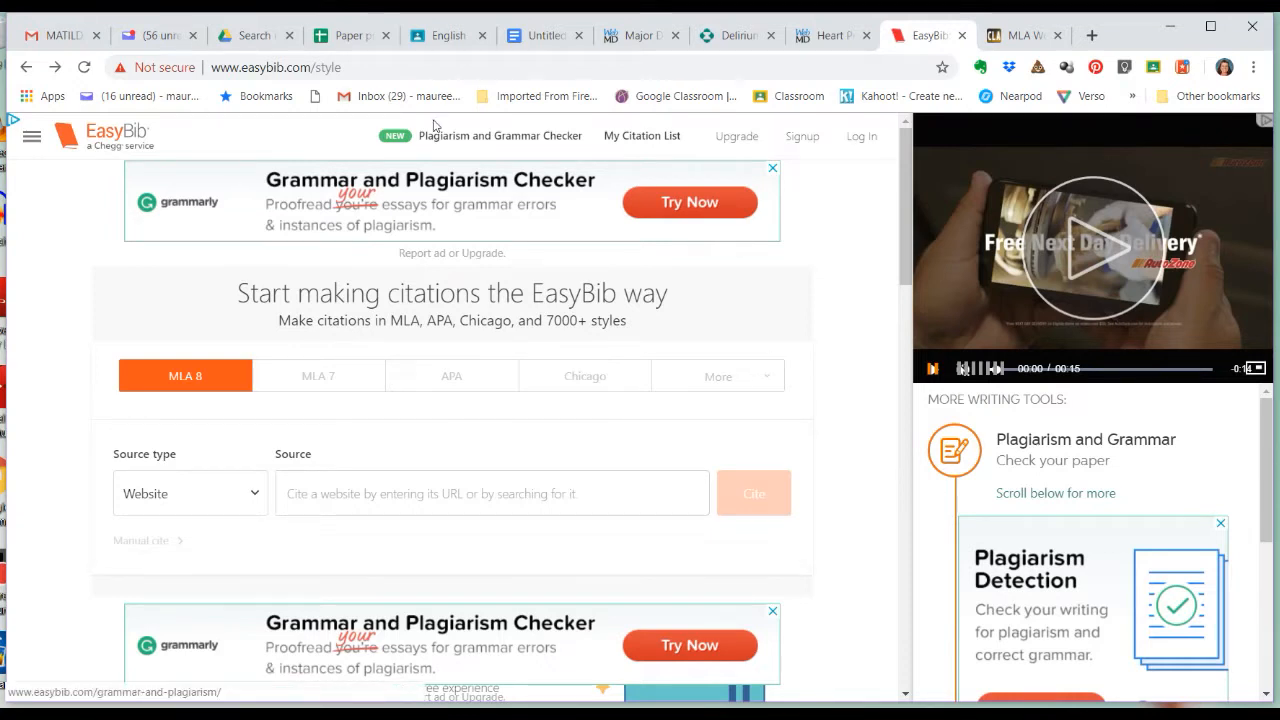
Step: Browse the source types available for an MLA 8 citation, keeping Website selected
click(364, 66)
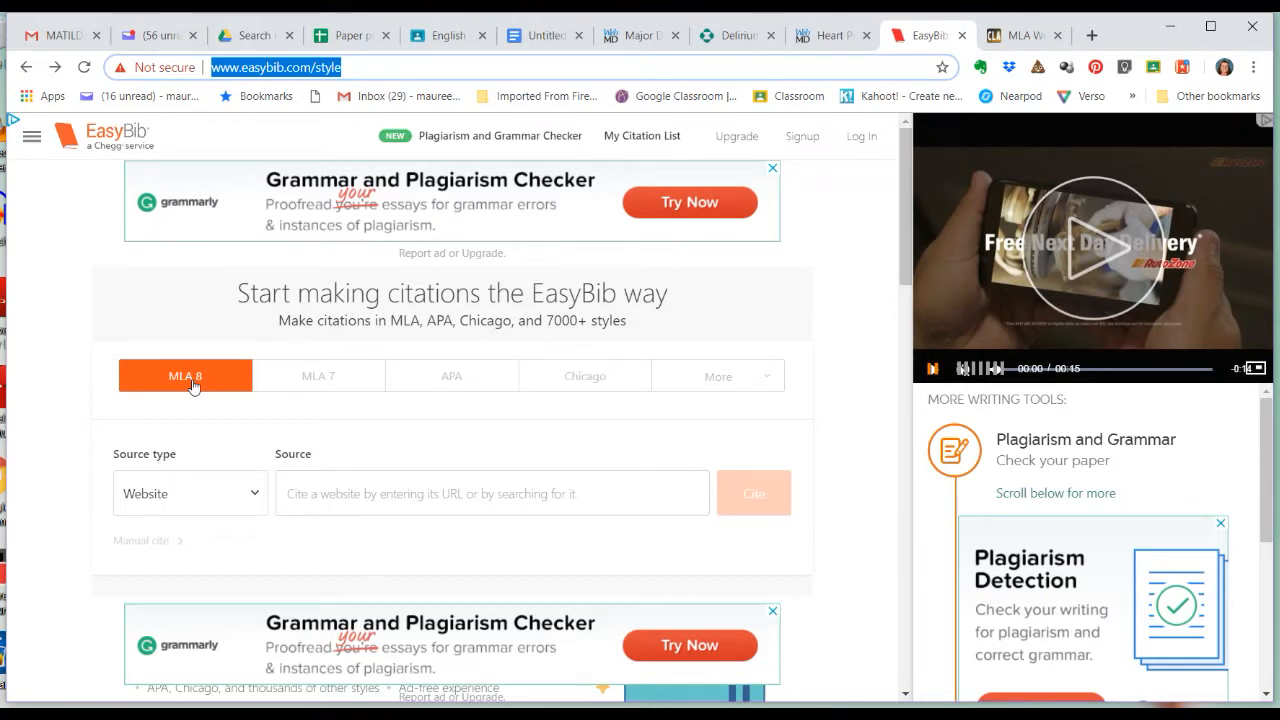
click(196, 510)
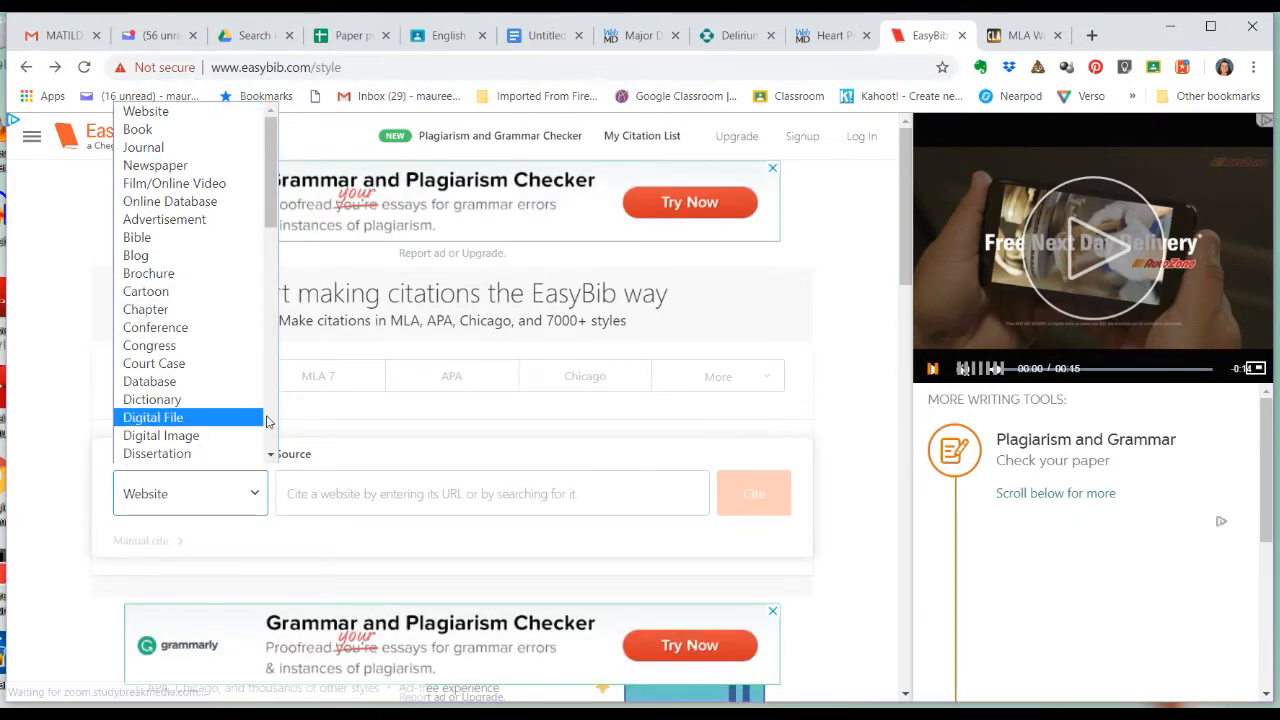
scroll(258, 425, down, 3)
click(228, 487)
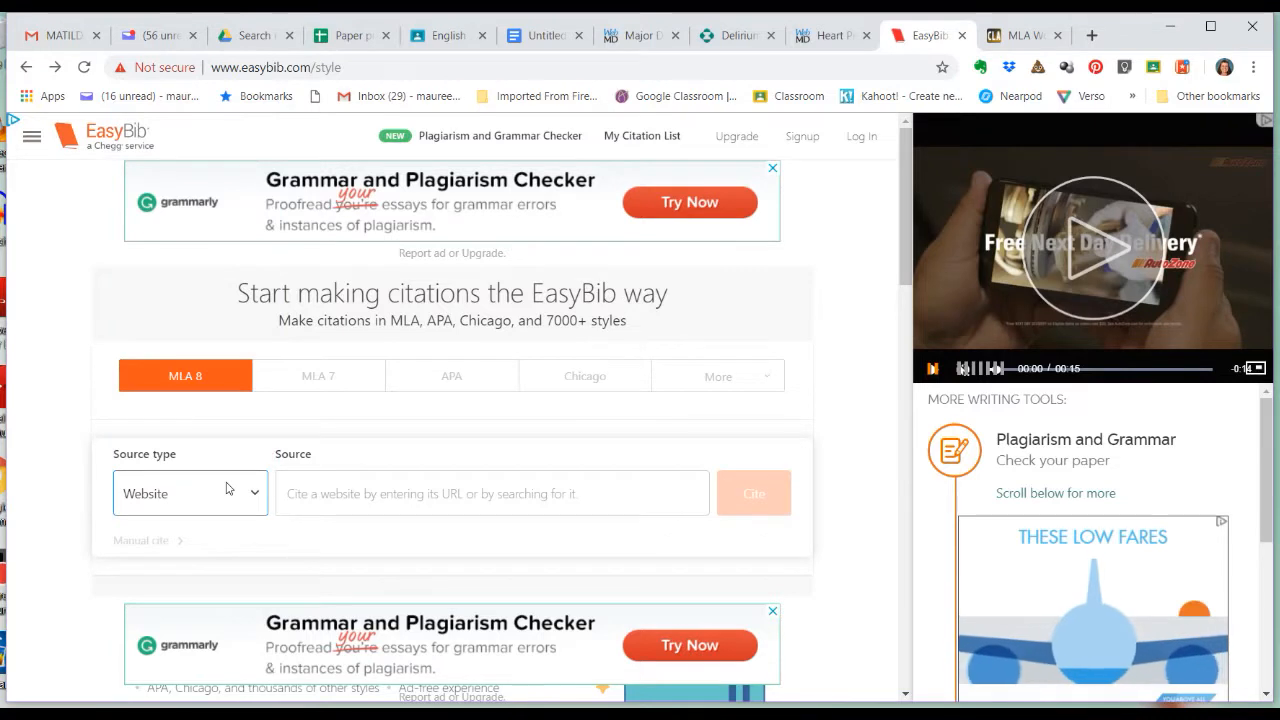
click(225, 490)
click(223, 491)
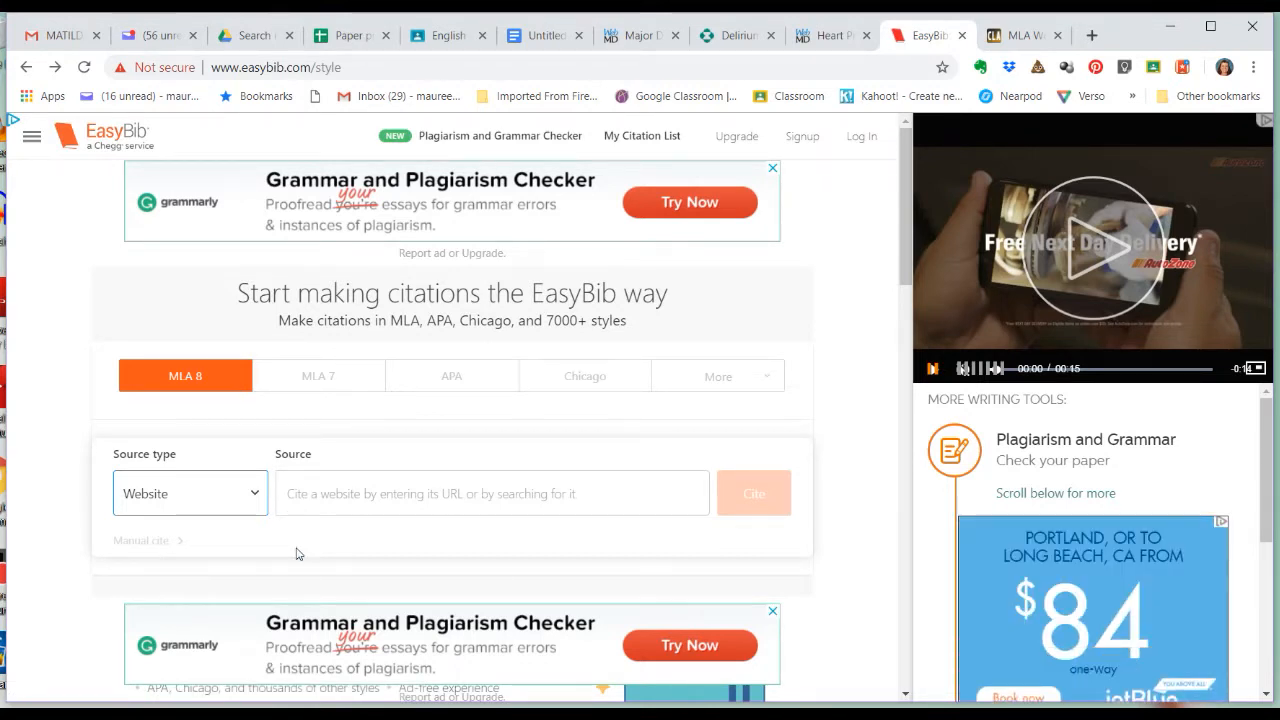
Step: Copy the WebMD heart-problems-dementia link from the untitled Google document and search for it as a website source in EasyBib
click(551, 41)
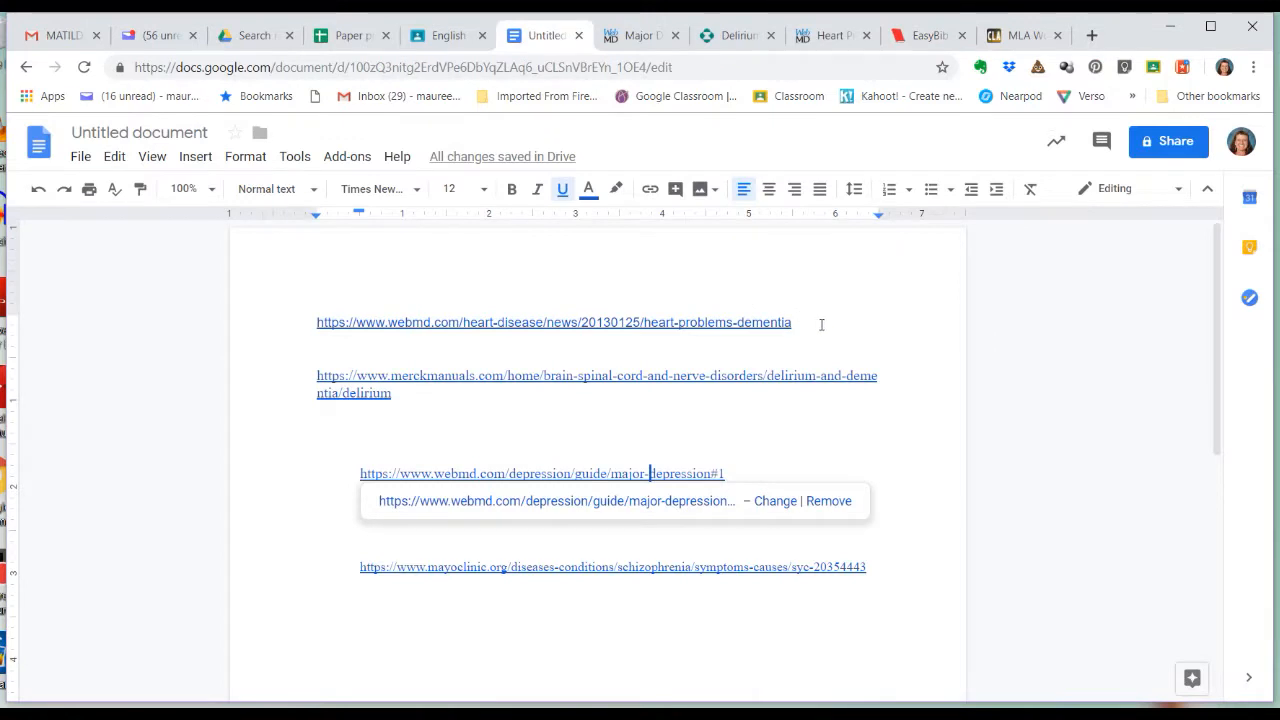
drag(818, 325, 283, 301)
key(ctrl+c)
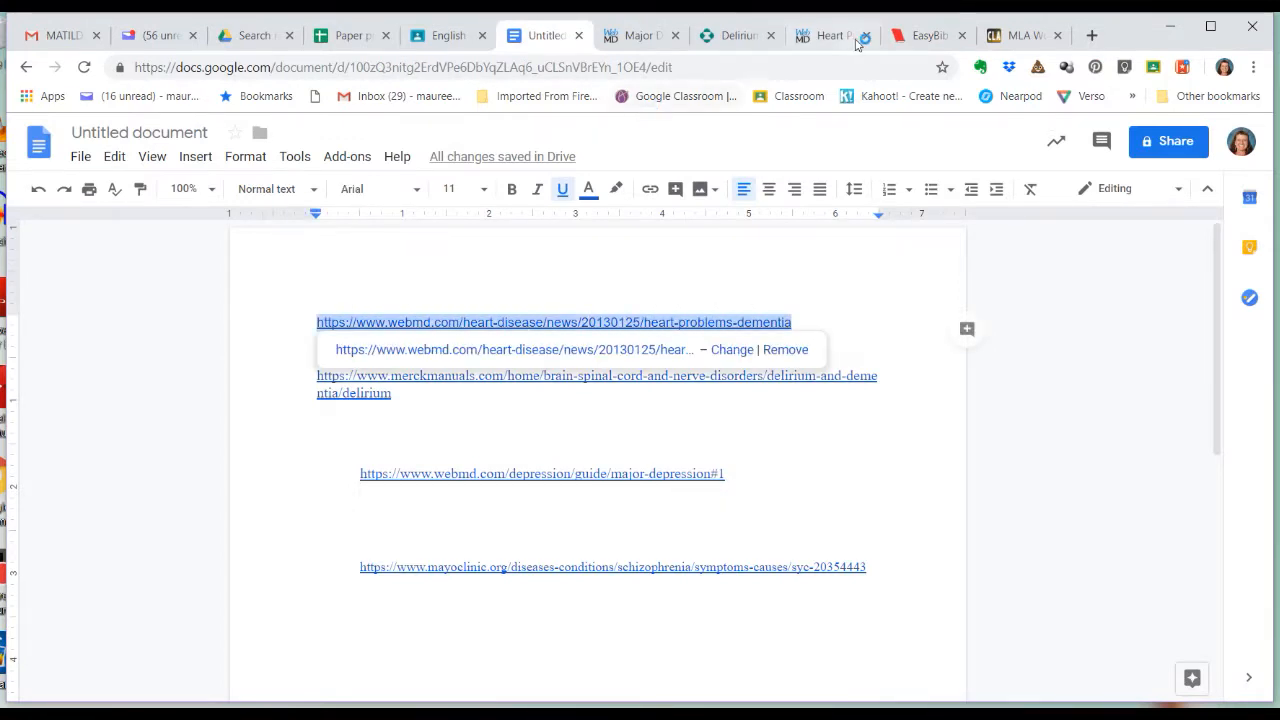
click(924, 48)
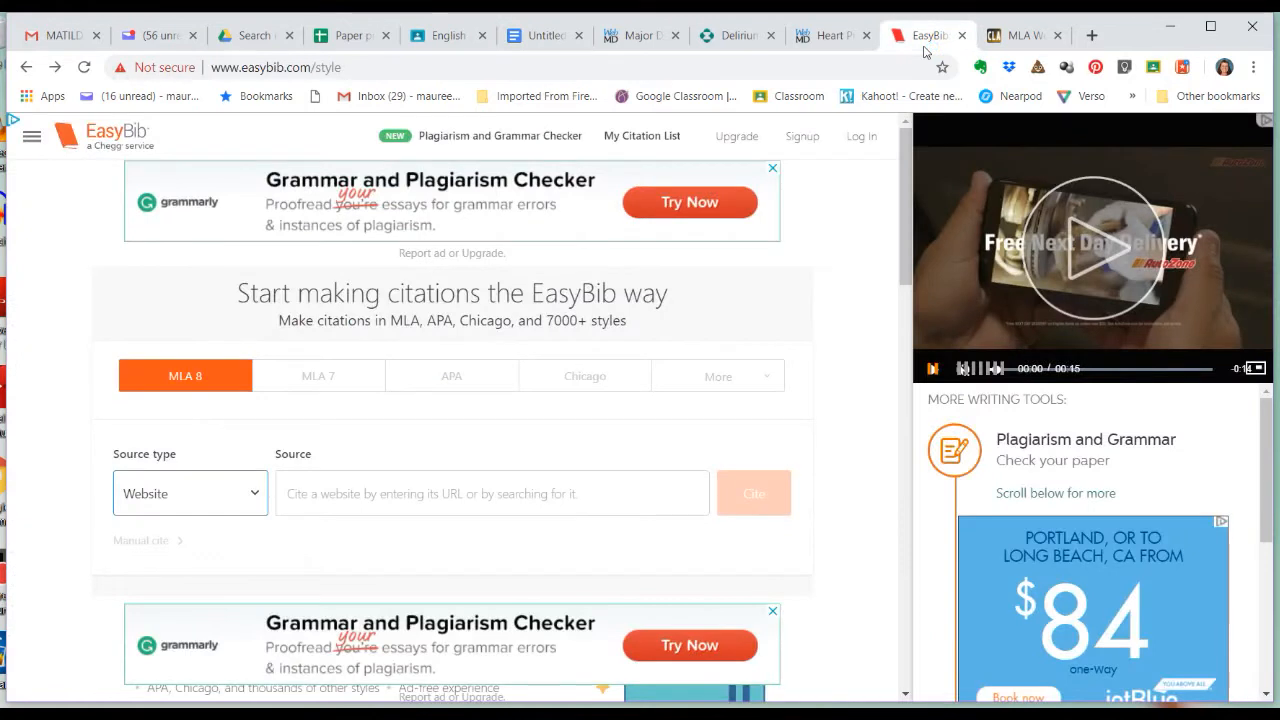
click(413, 494)
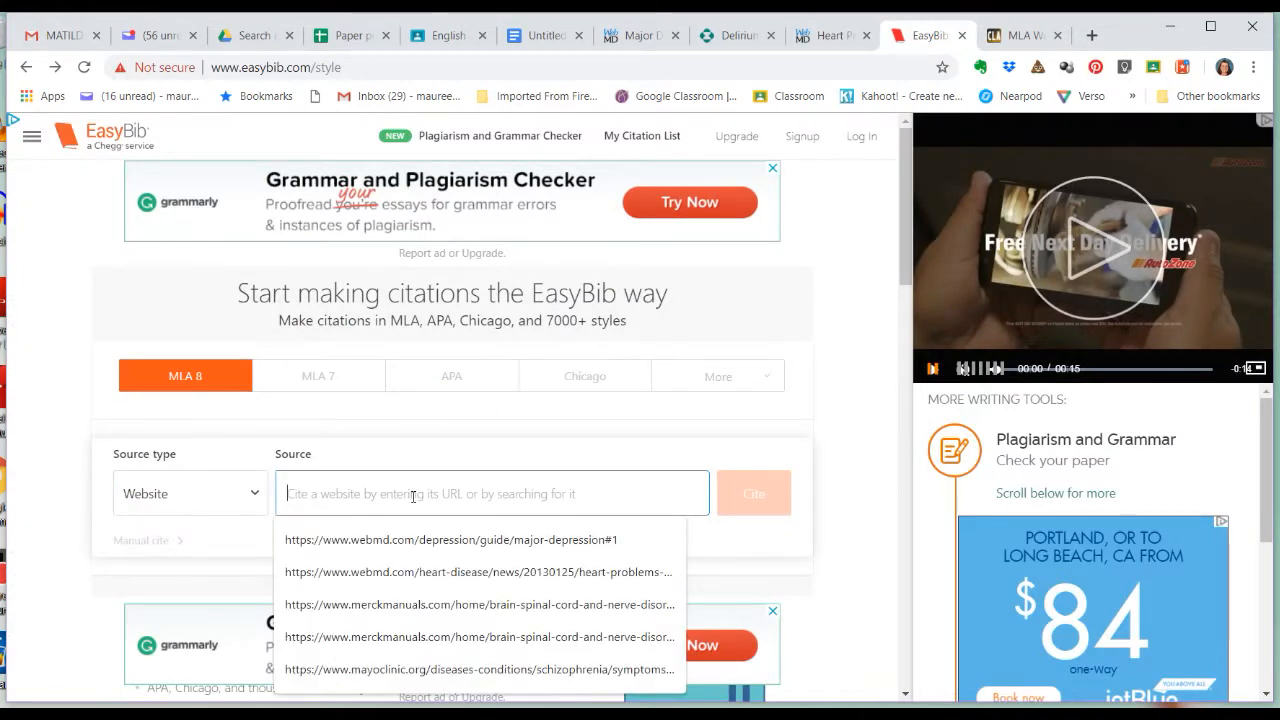
key(ctrl+v)
click(755, 500)
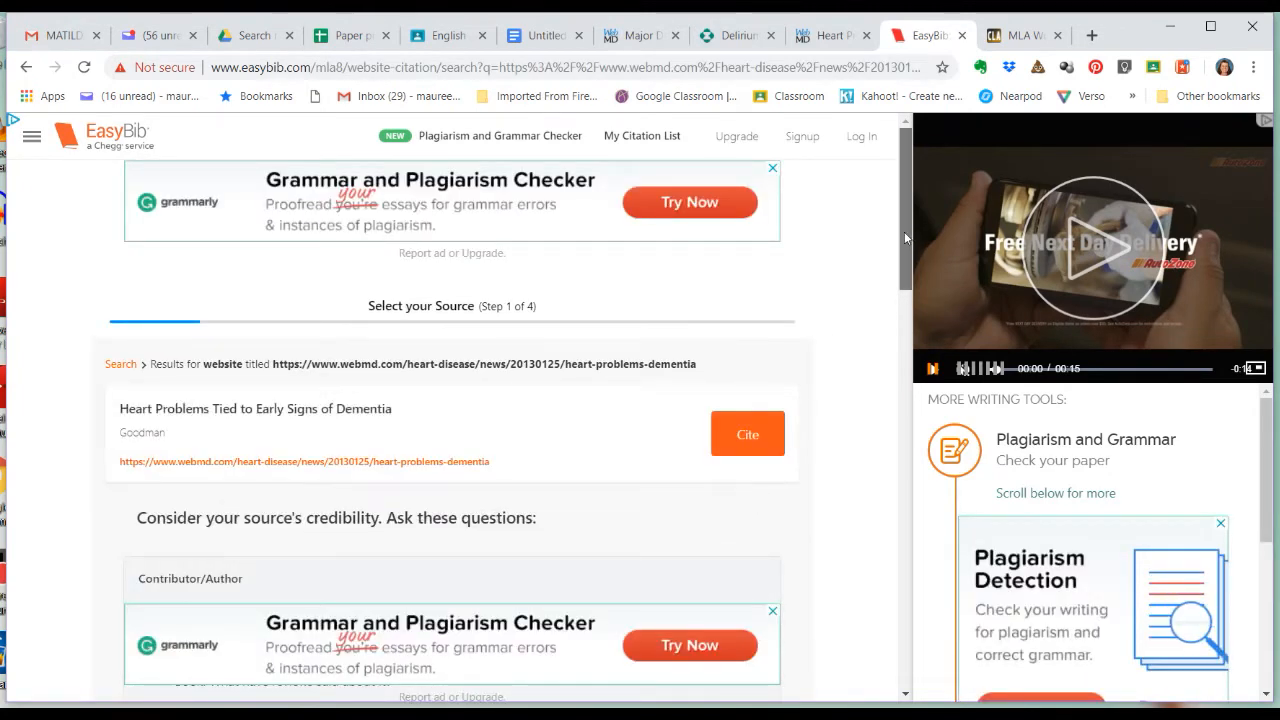
Step: Cite the "Heart Problems Tied to Early Signs of Dementia" result and continue past the review of its found information
scroll(904, 237, down, 2)
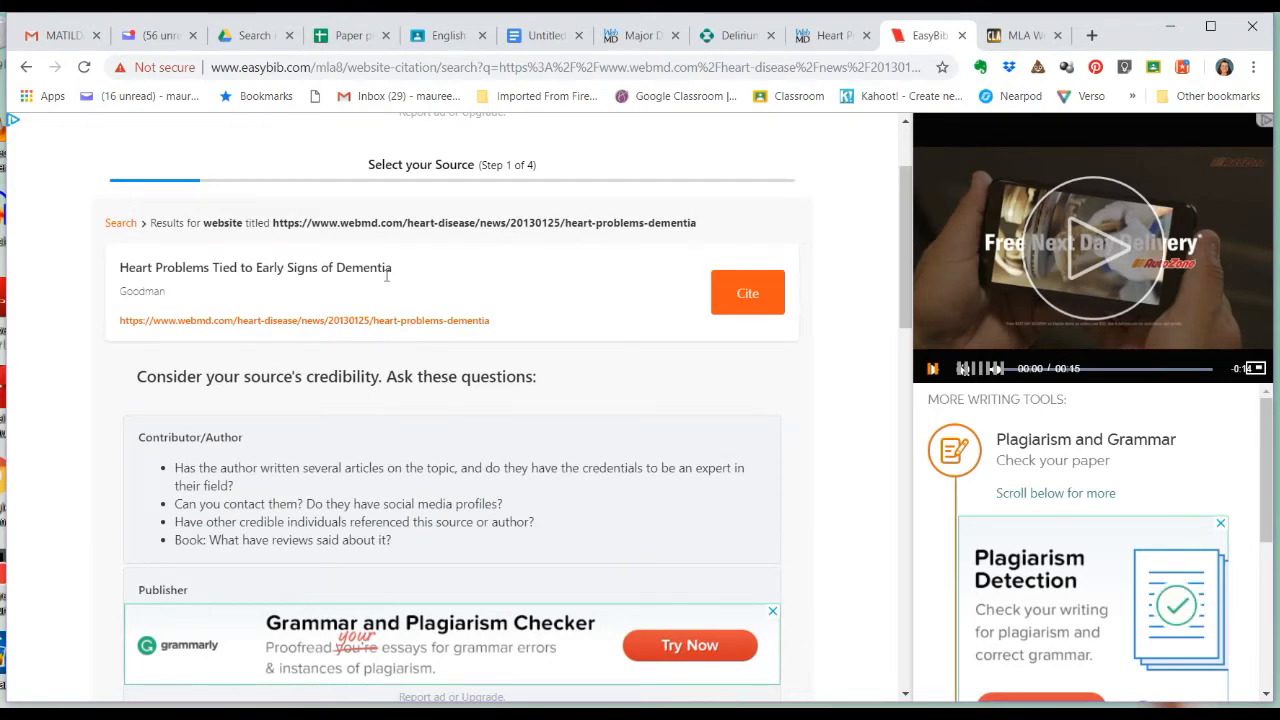
click(750, 300)
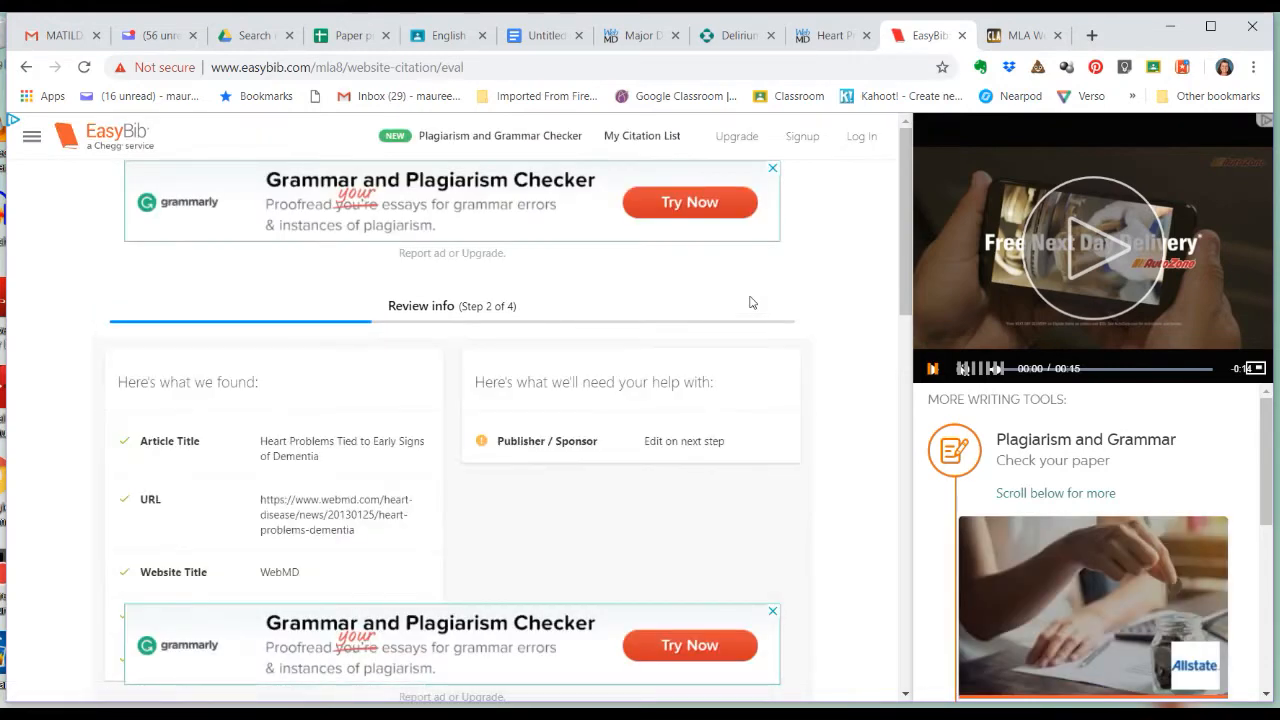
drag(900, 211, 897, 283)
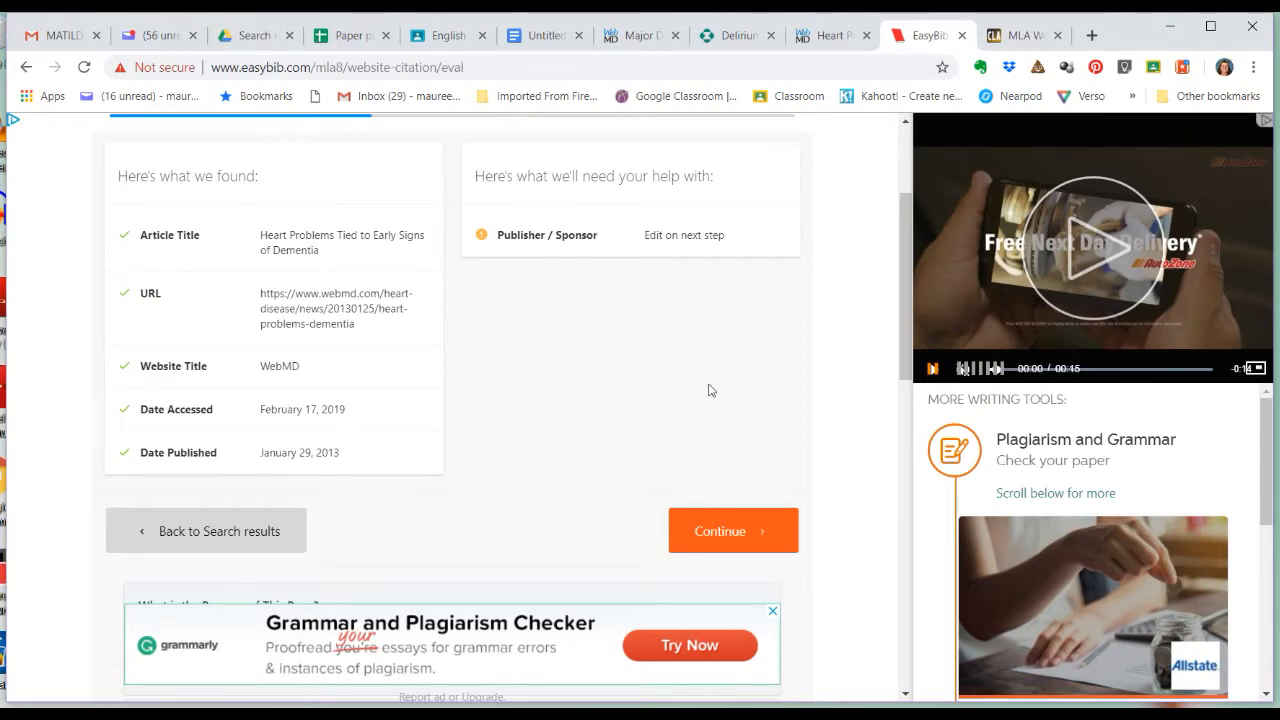
click(744, 534)
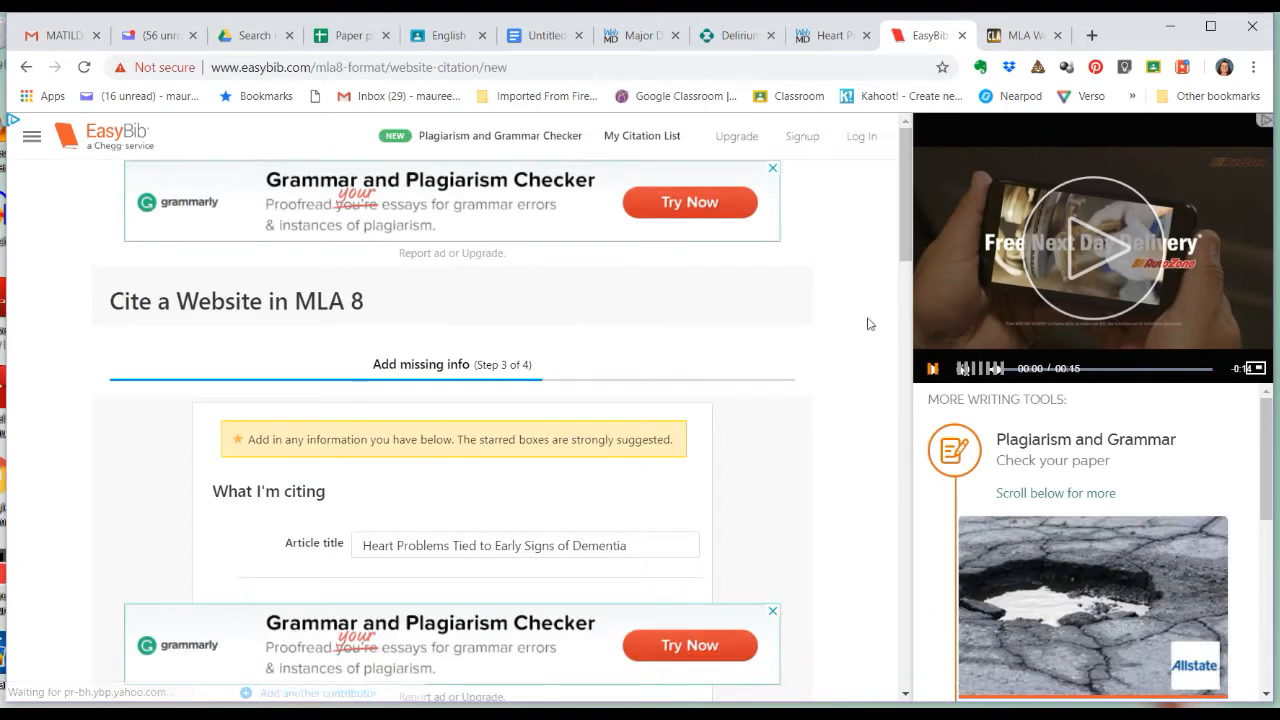
Step: Complete the heart problems citation with its prefilled details and check it in the citation list
drag(906, 211, 897, 312)
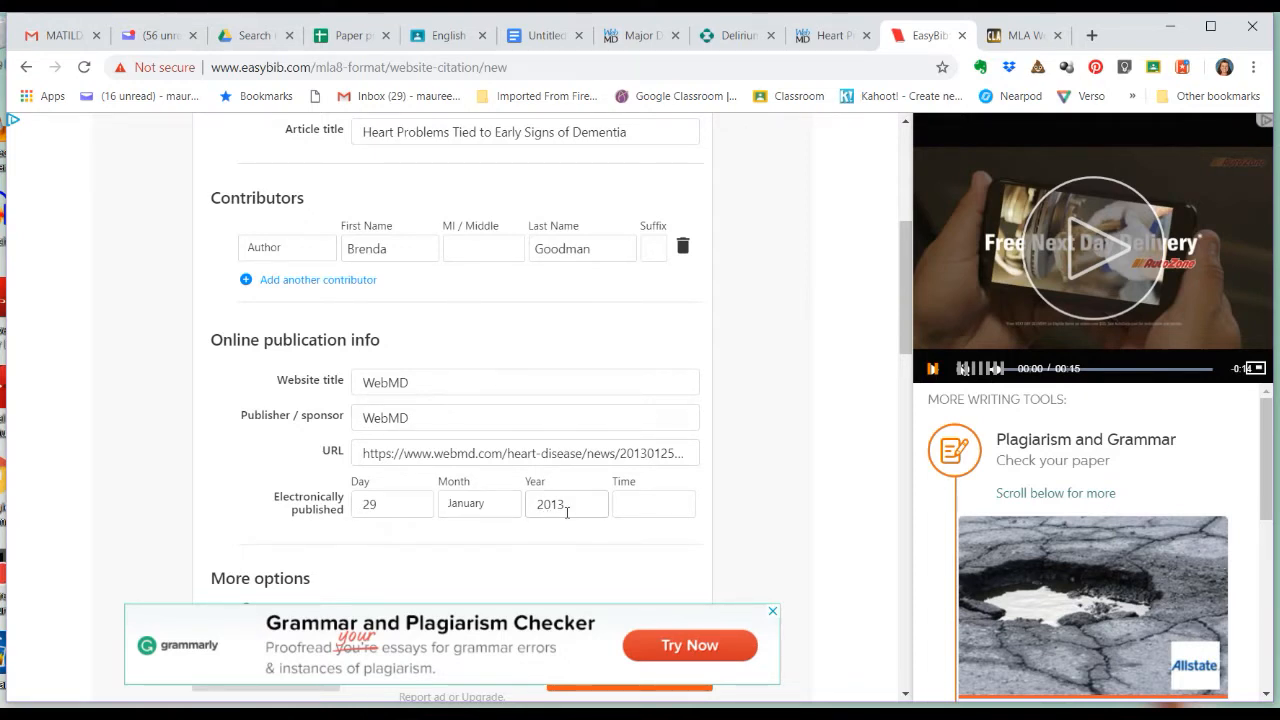
drag(909, 293, 902, 334)
click(645, 492)
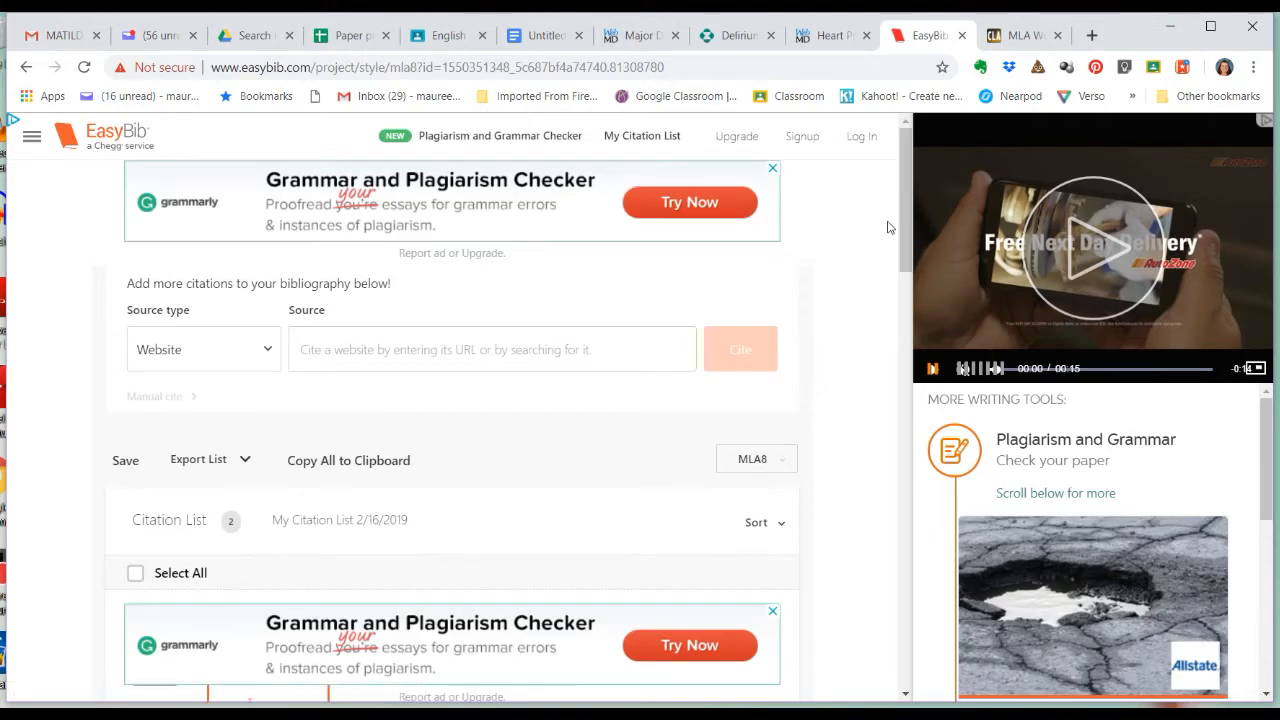
drag(906, 224, 831, 352)
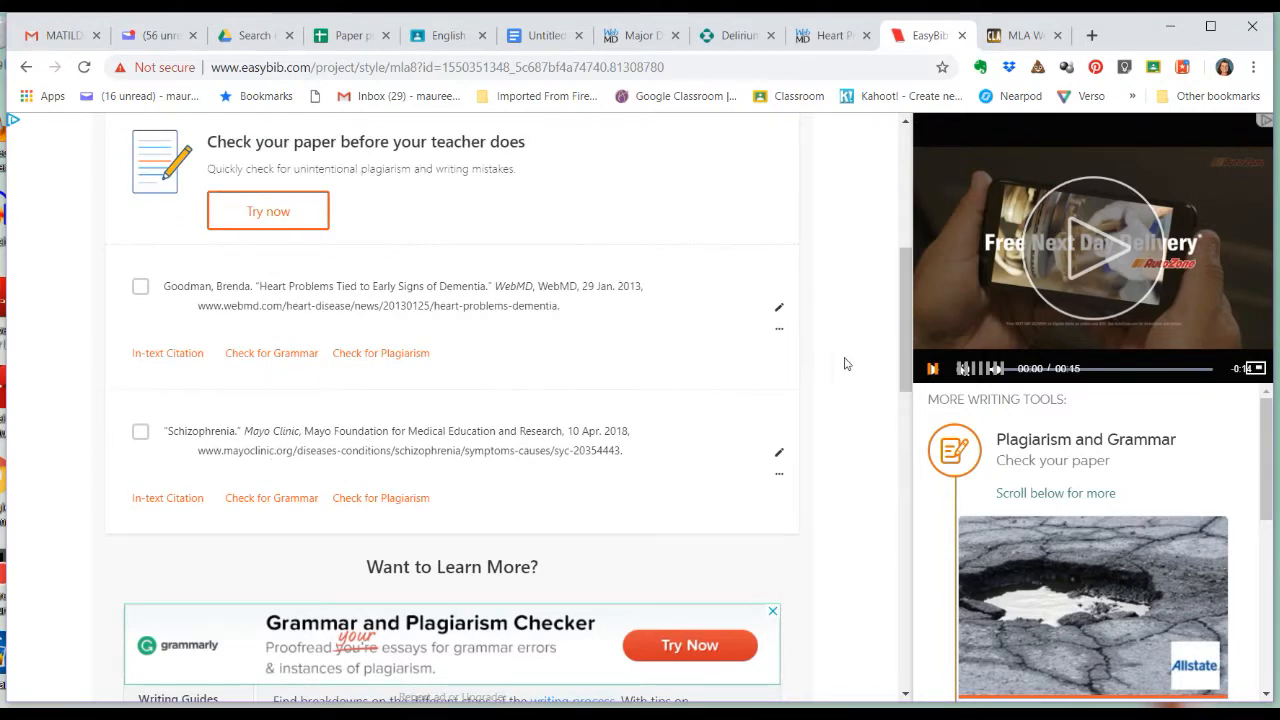
drag(902, 323, 912, 202)
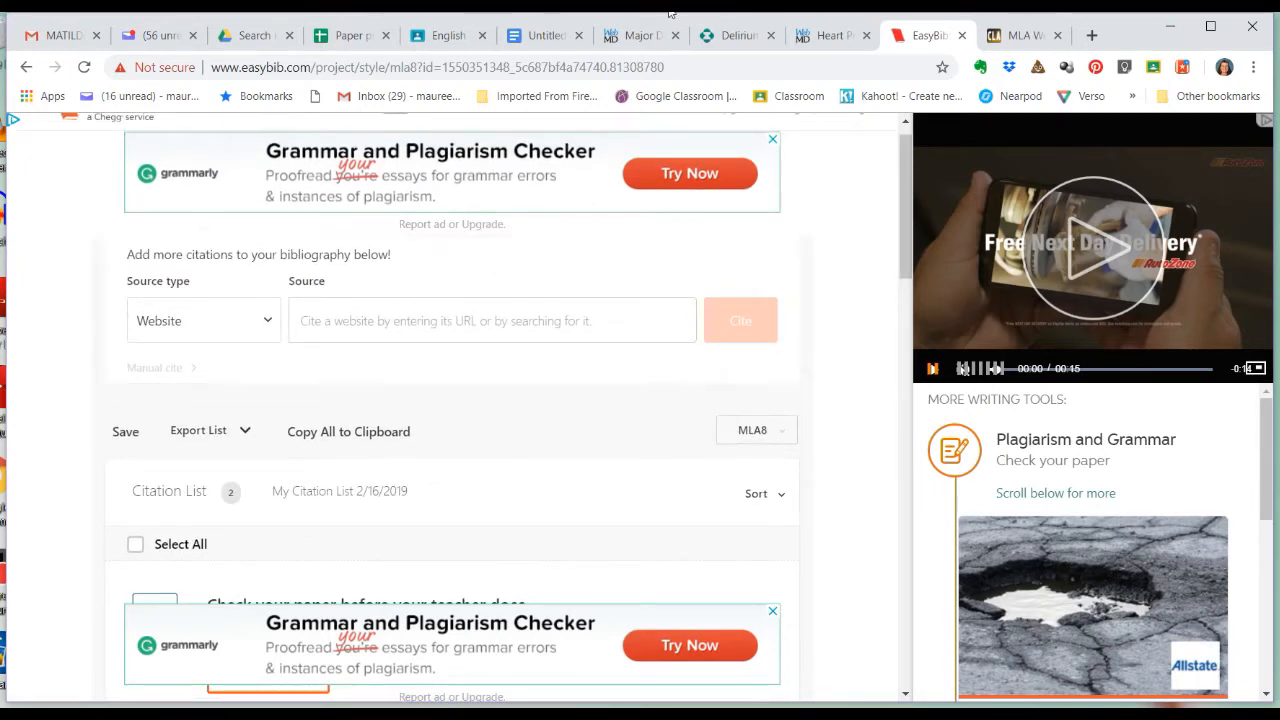
Step: Copy the Merck Manuals delirium link from the Google document and search for it as the next website source in EasyBib
click(546, 42)
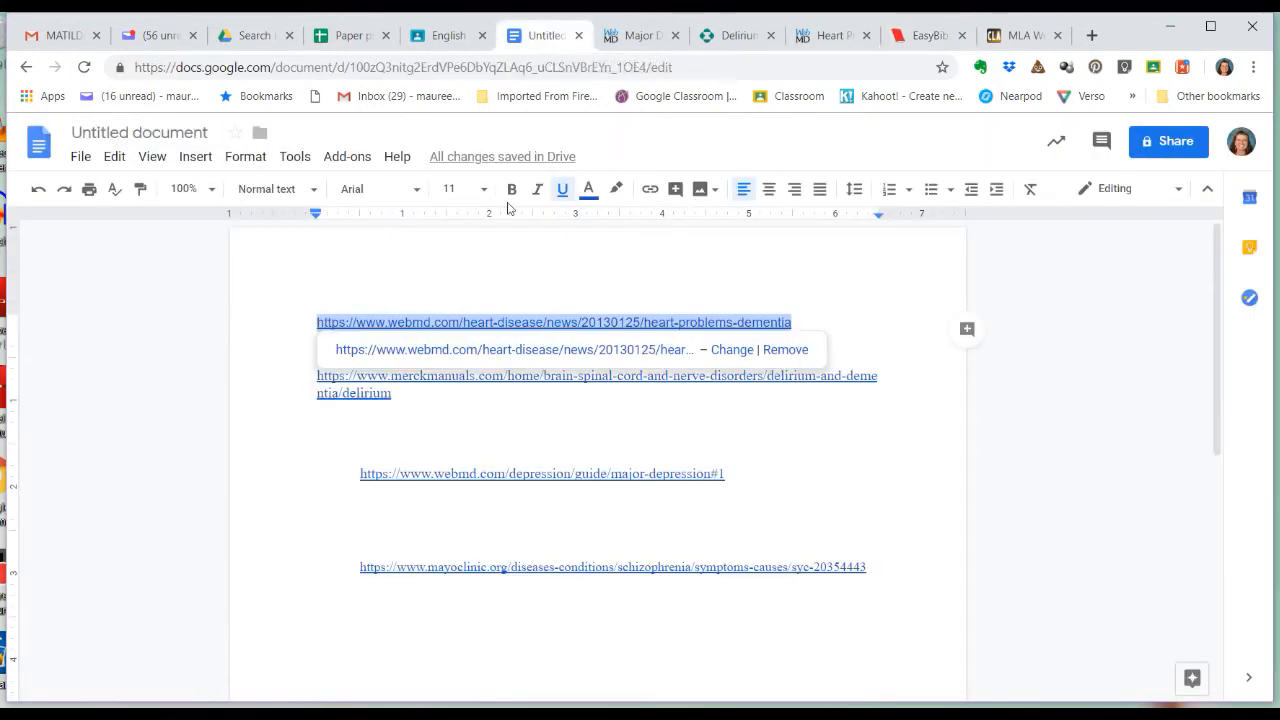
click(446, 391)
drag(426, 396, 303, 376)
key(ctrl+c)
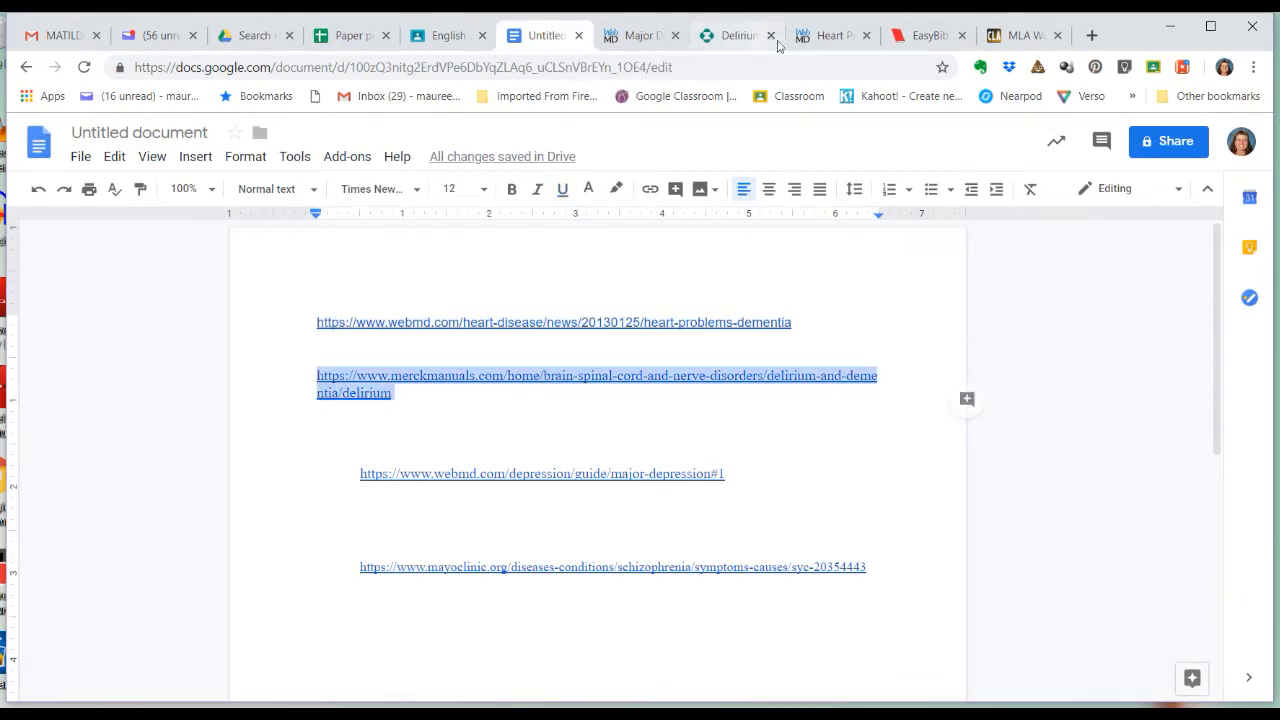
click(938, 37)
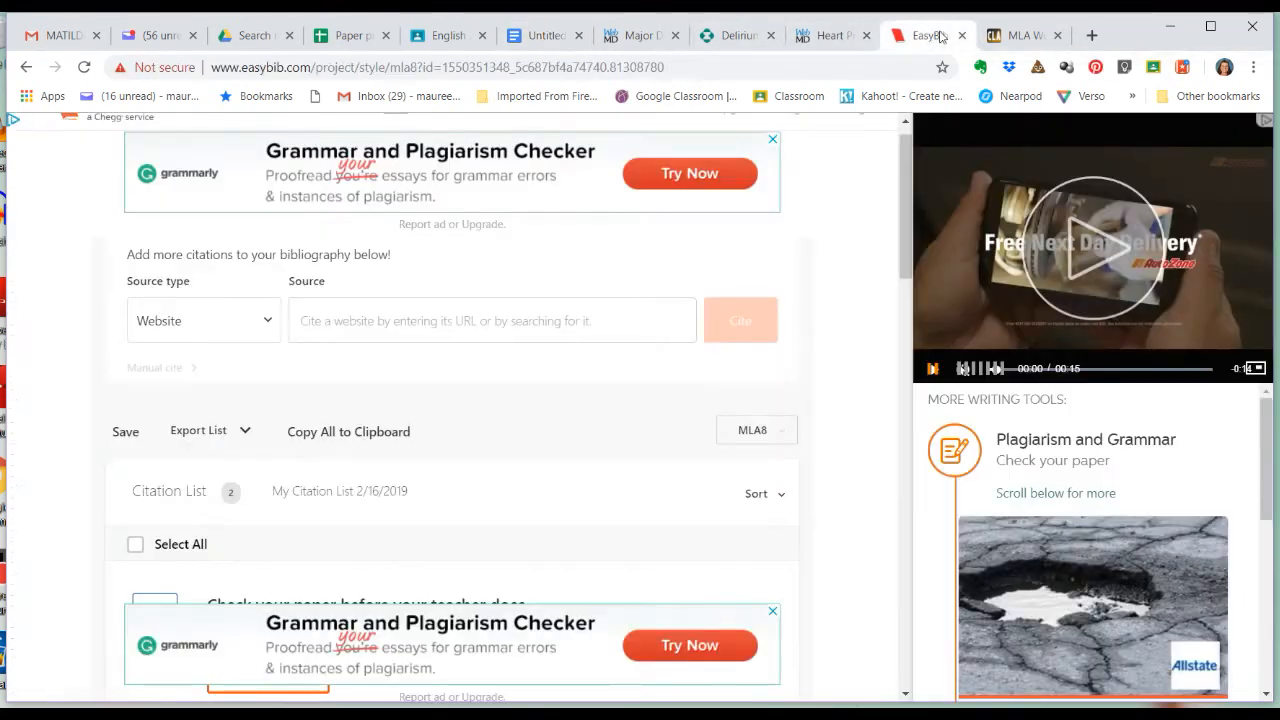
click(450, 325)
key(ctrl+v)
click(740, 318)
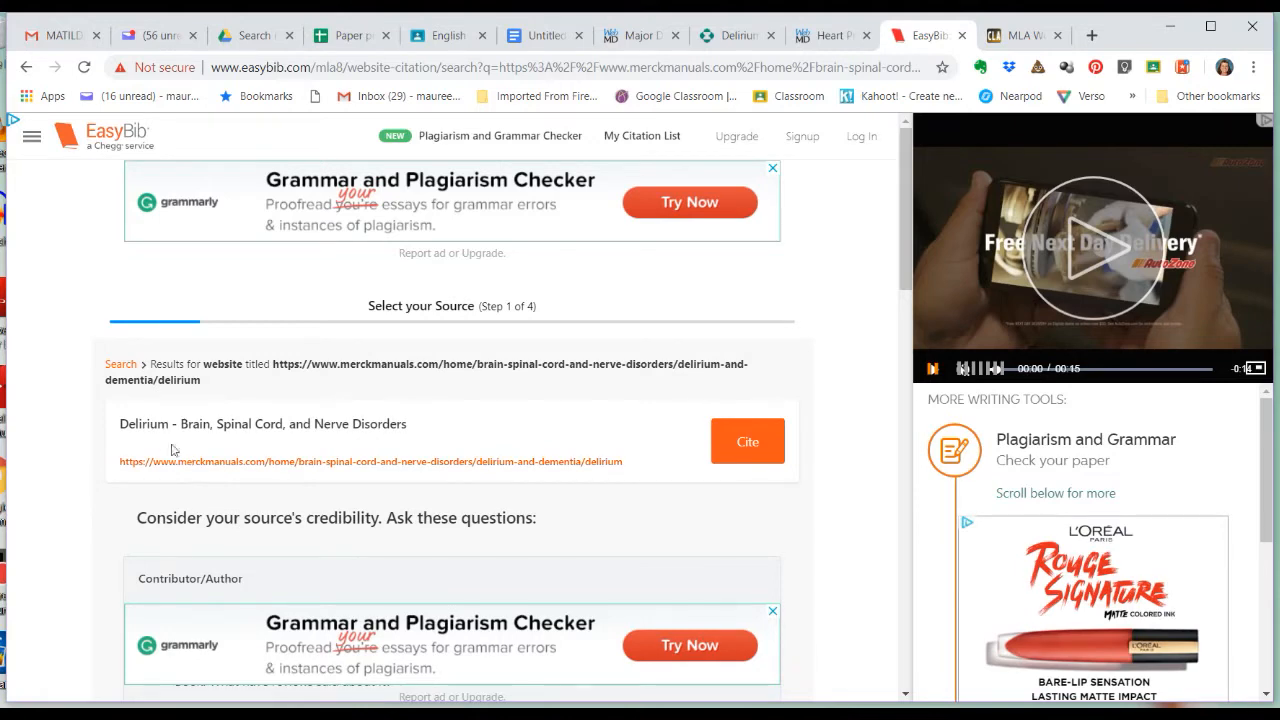
Step: Cite the "Delirium - Brain, Spinal Cord, and Nerve Disorders" result and continue to the missing information form
click(752, 449)
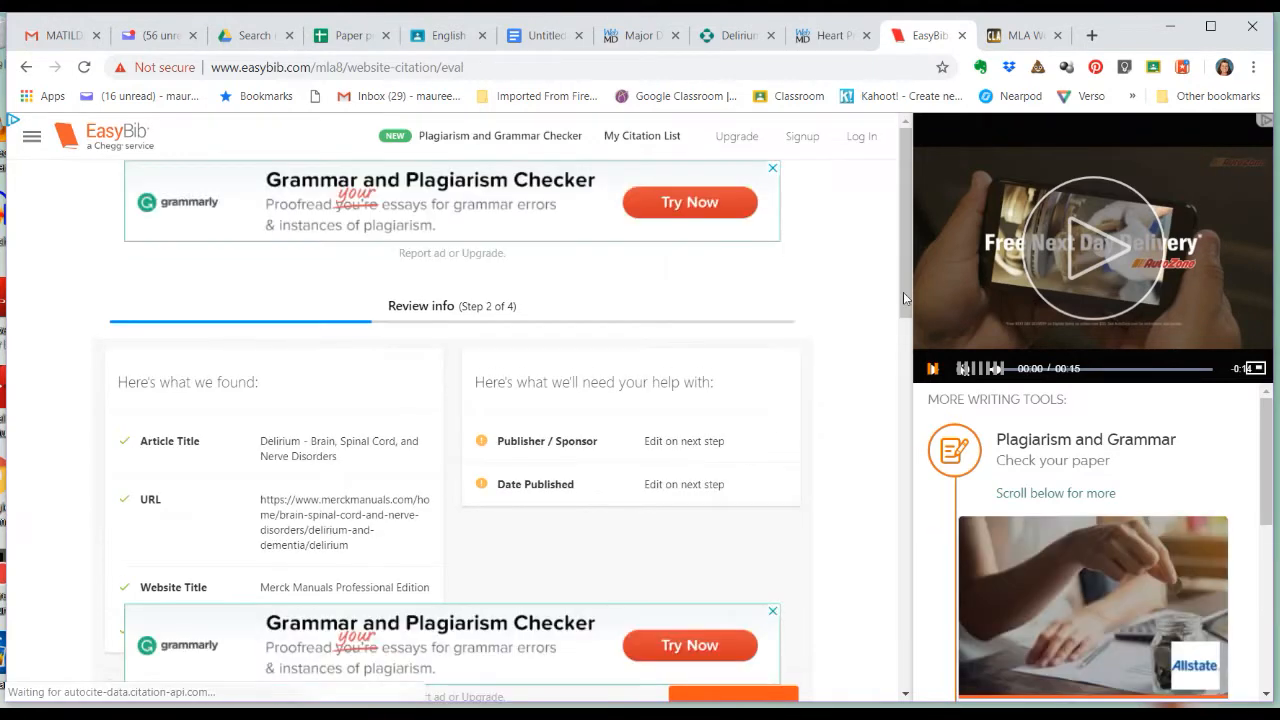
scroll(897, 331, down, 2)
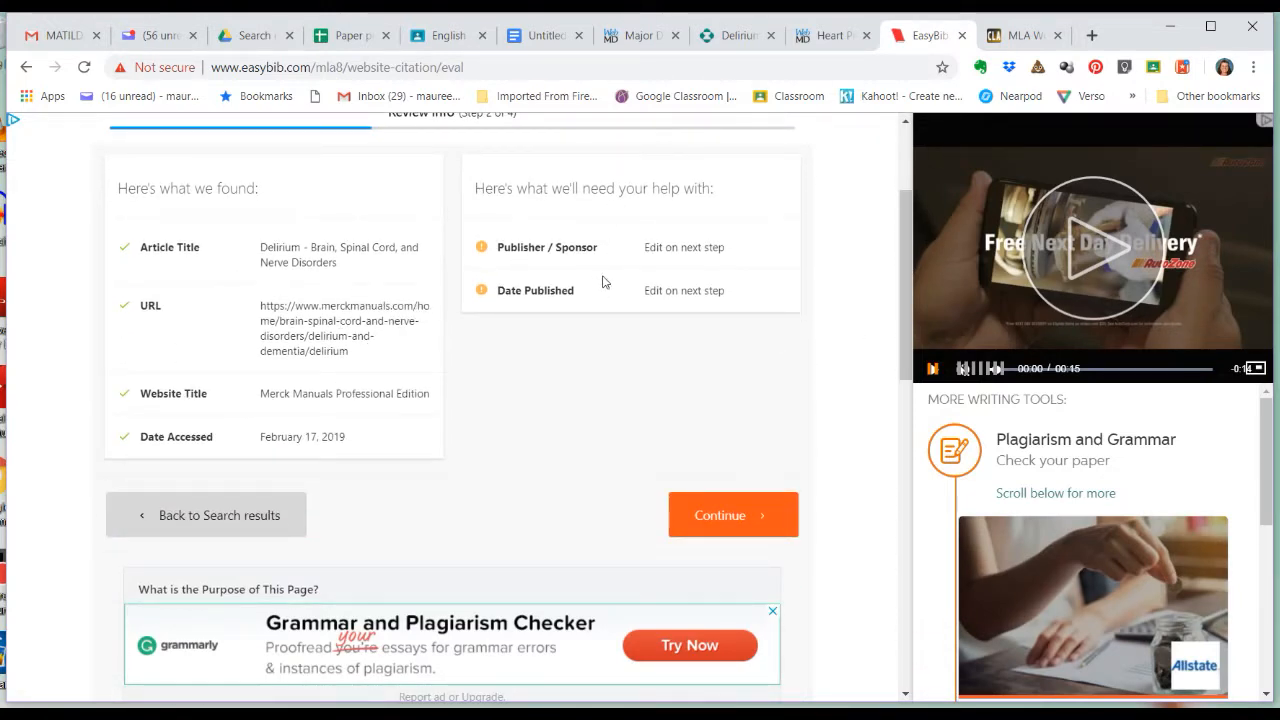
click(733, 530)
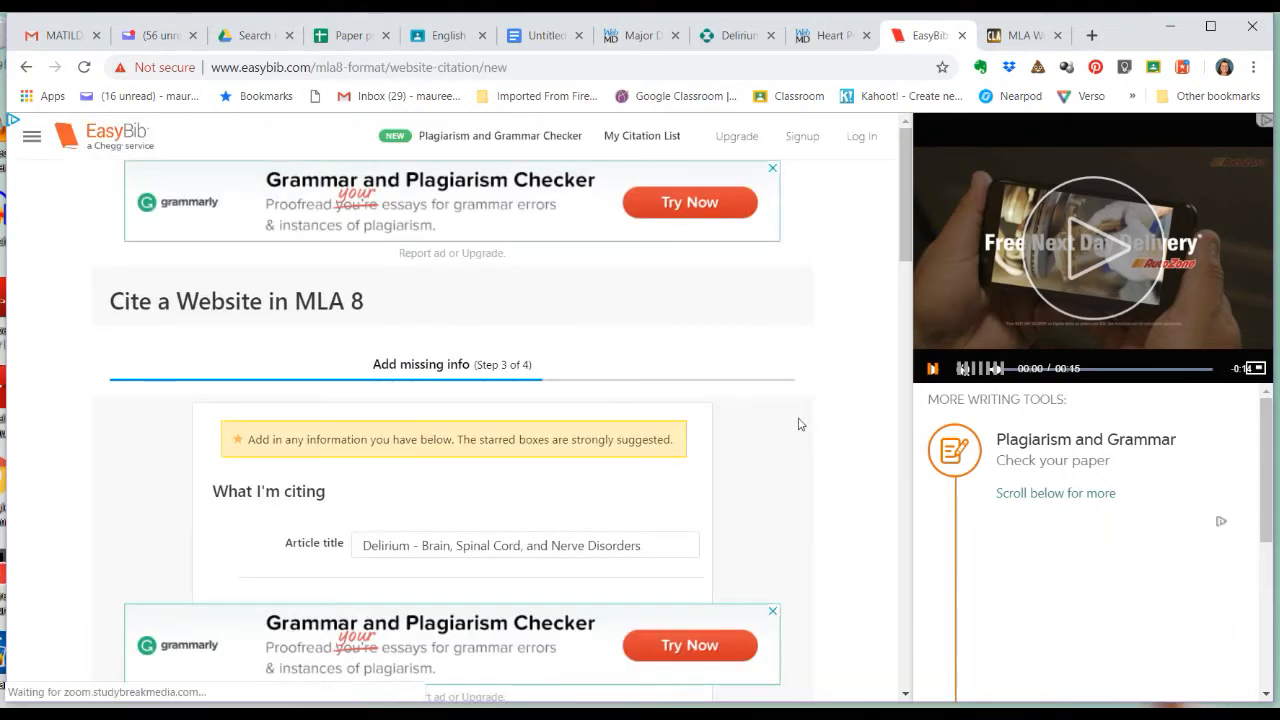
Step: Set the publisher / sponsor of the delirium citation to Merck
drag(900, 237, 898, 318)
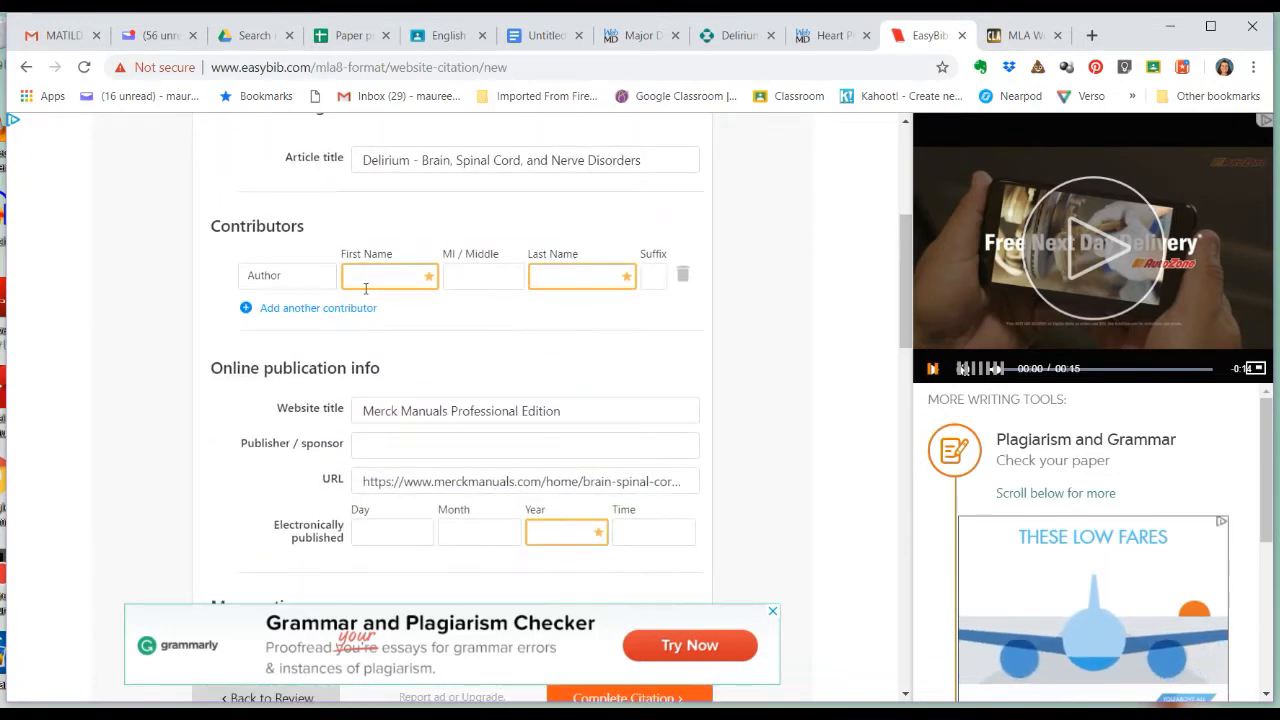
click(407, 449)
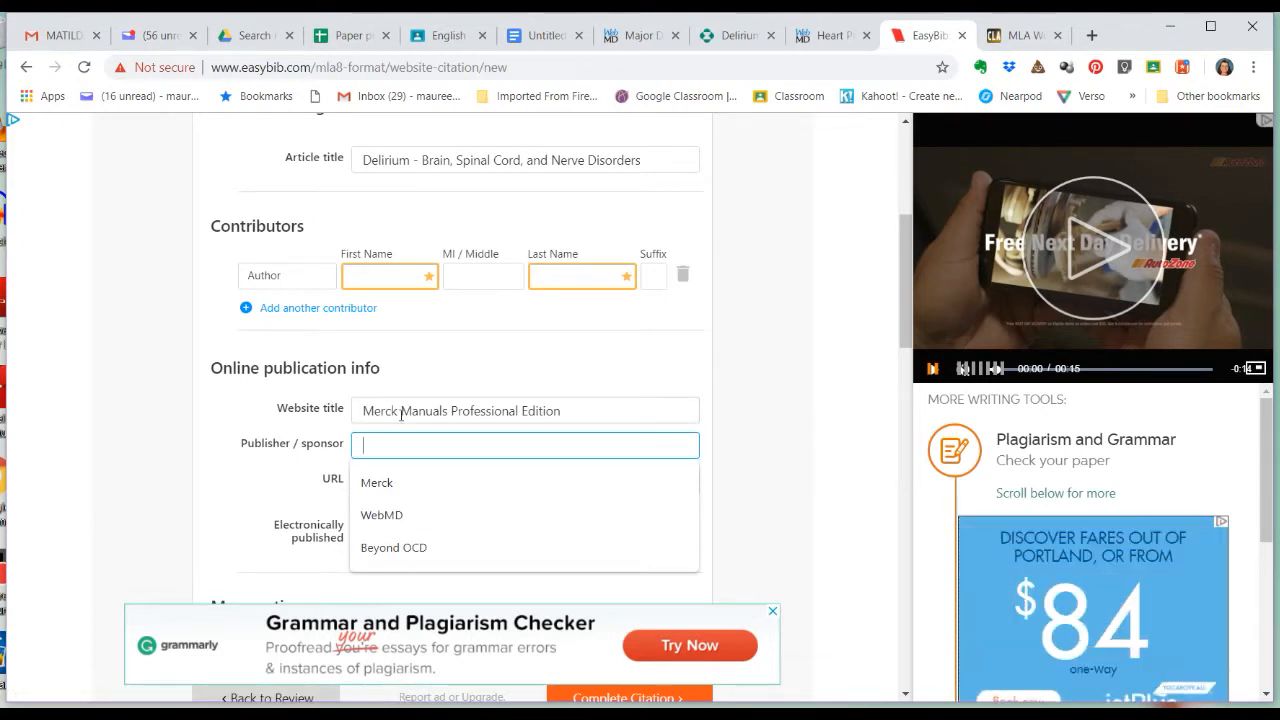
click(381, 490)
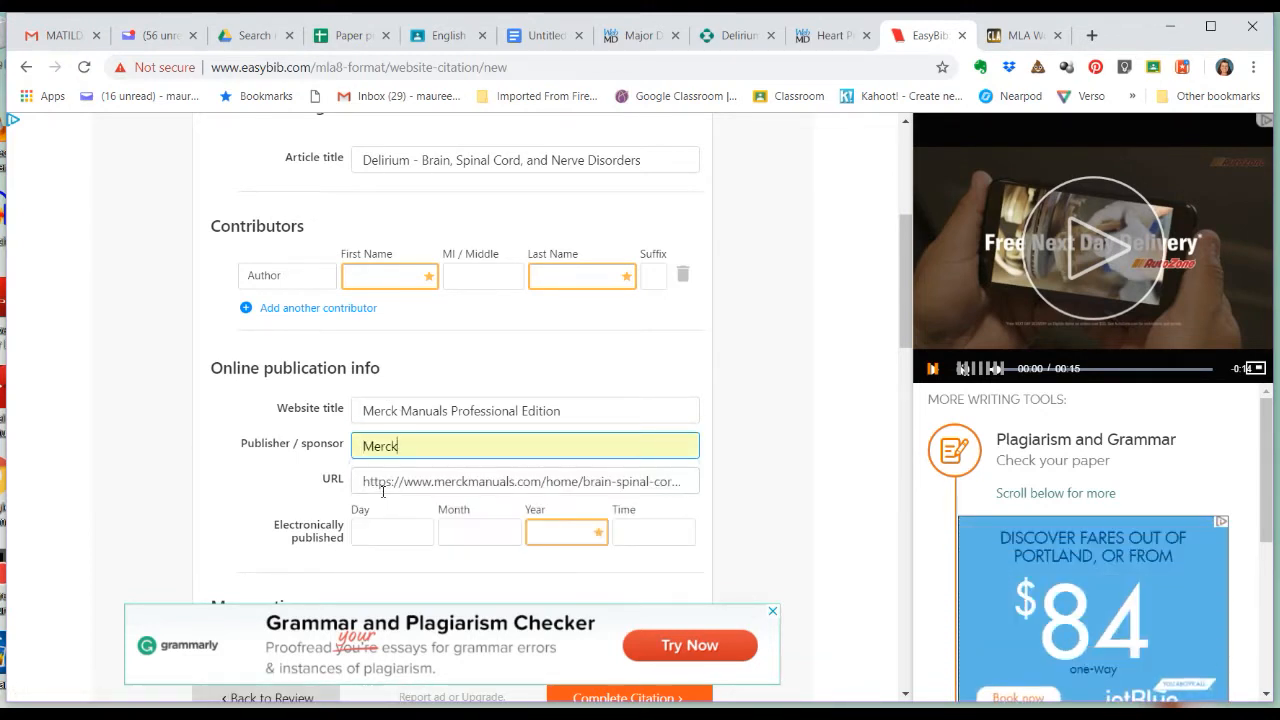
click(441, 440)
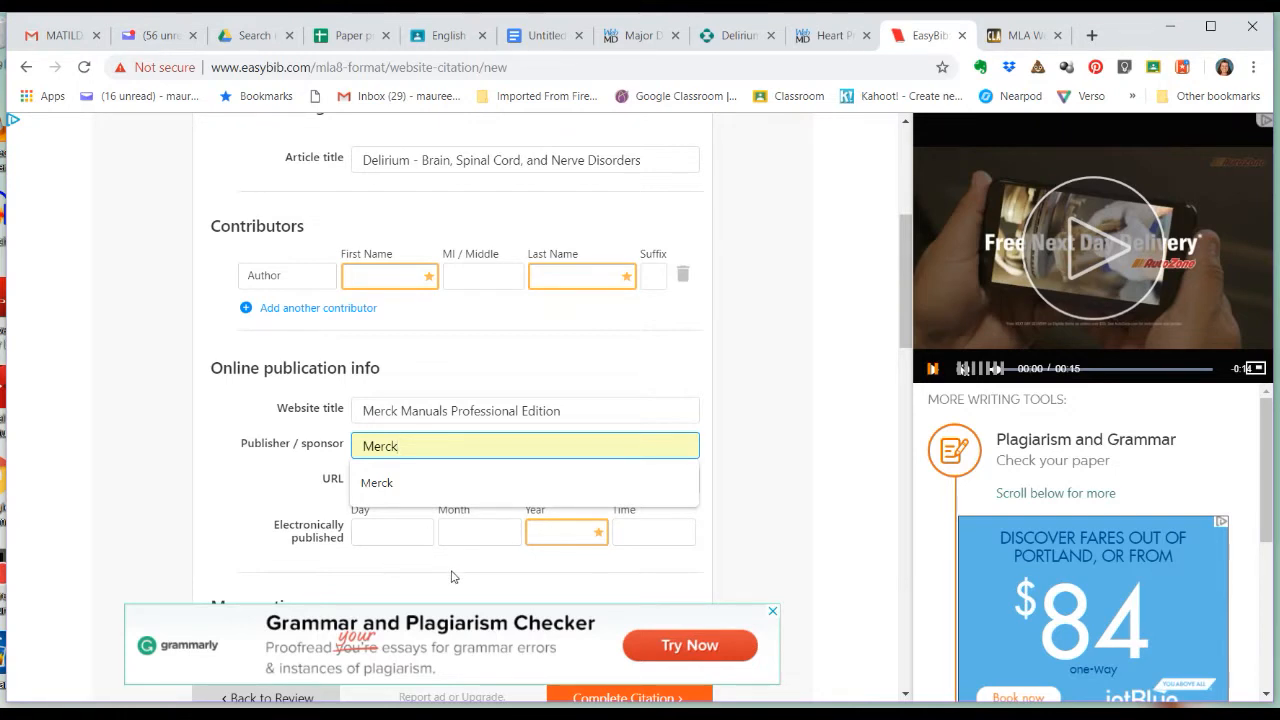
click(717, 355)
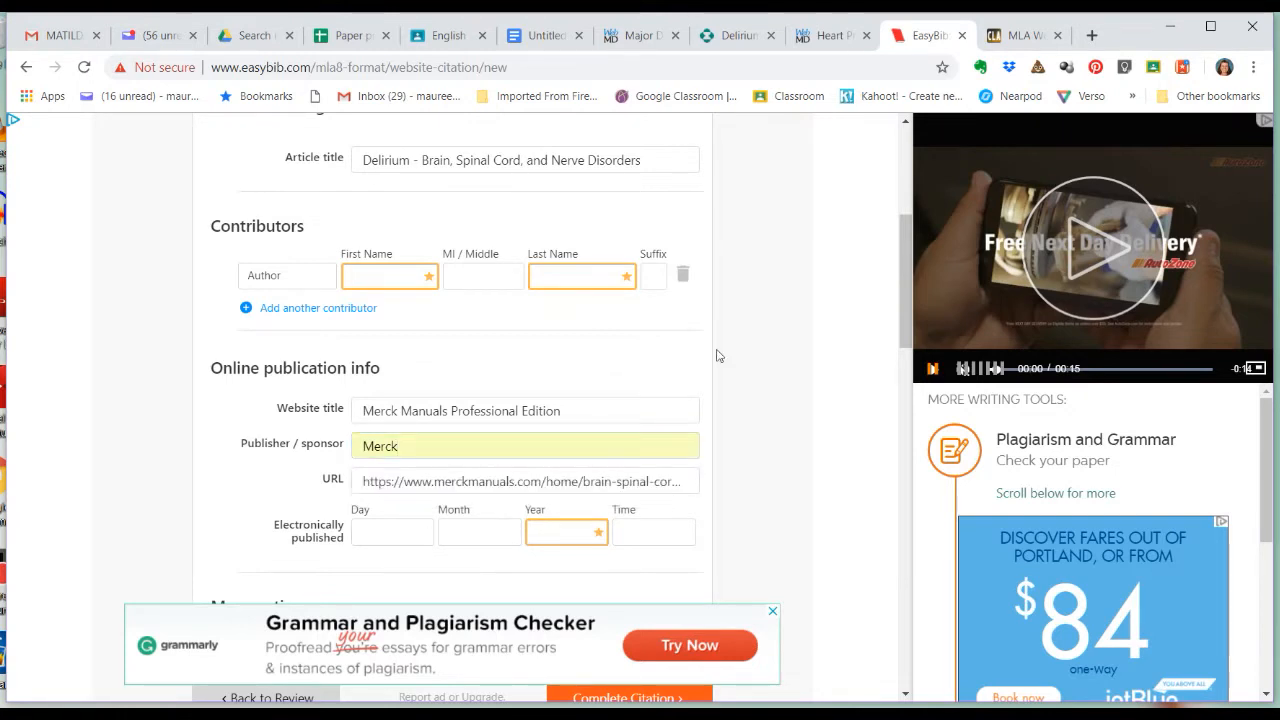
Step: Copy the author's first and last name, without the credentials, from the Merck Manual delirium page
click(738, 36)
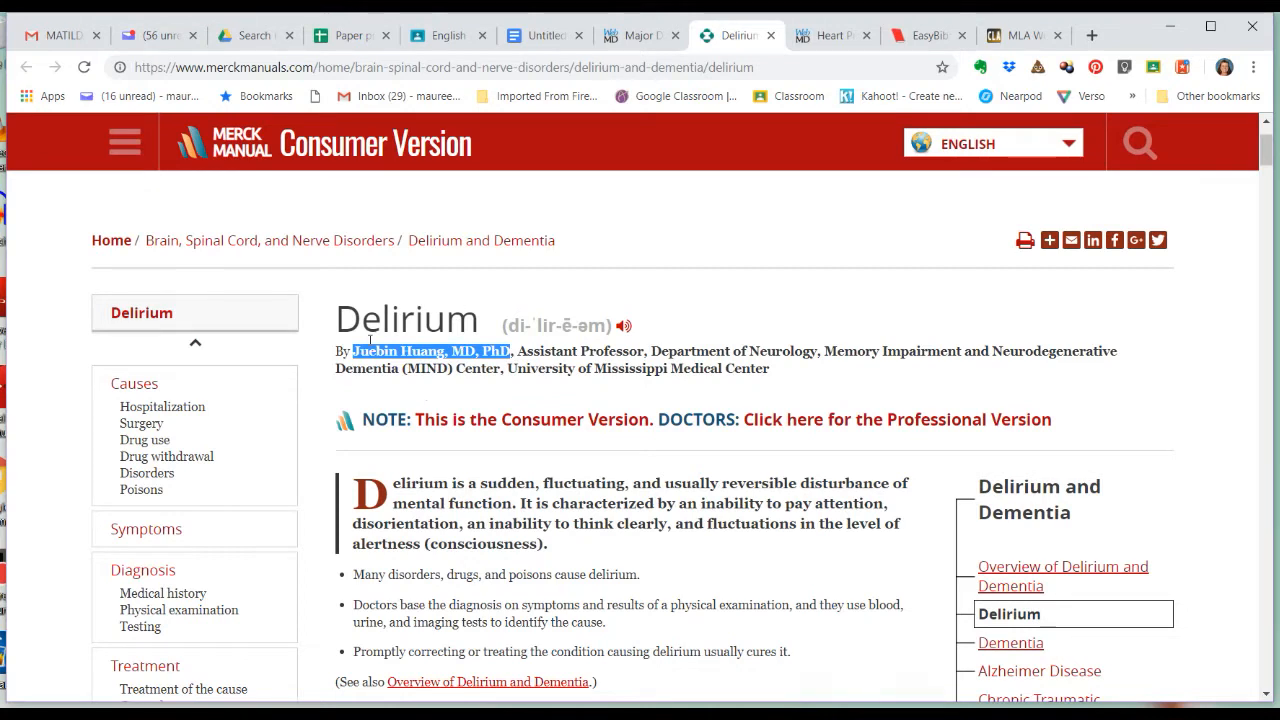
click(423, 347)
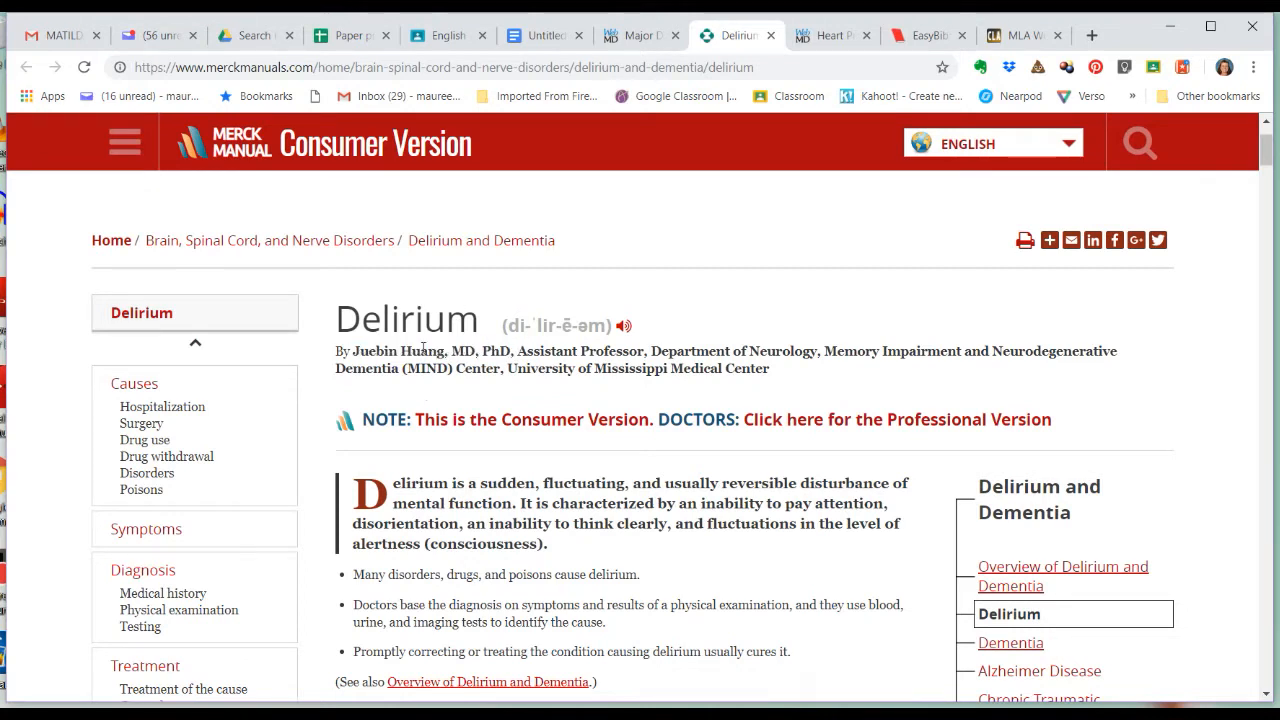
drag(355, 347, 427, 347)
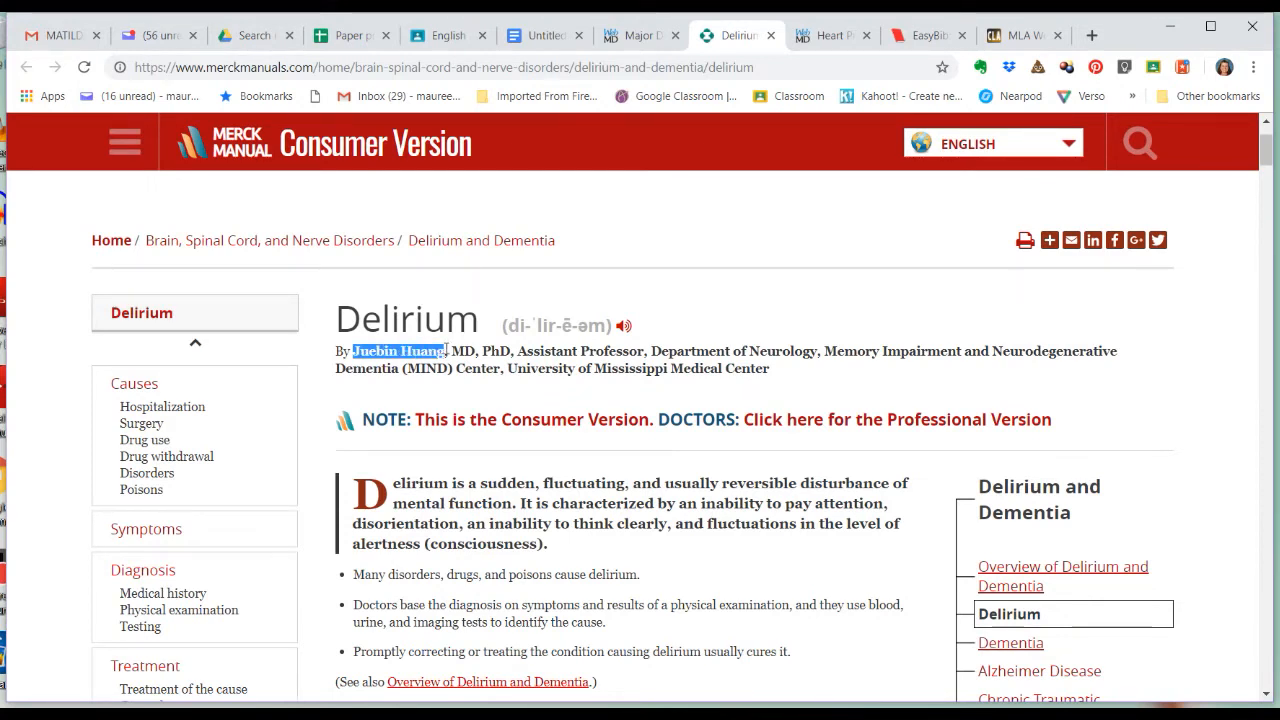
Step: Fill in the author's first name and last name as the contributor of the delirium citation in EasyBib
click(930, 36)
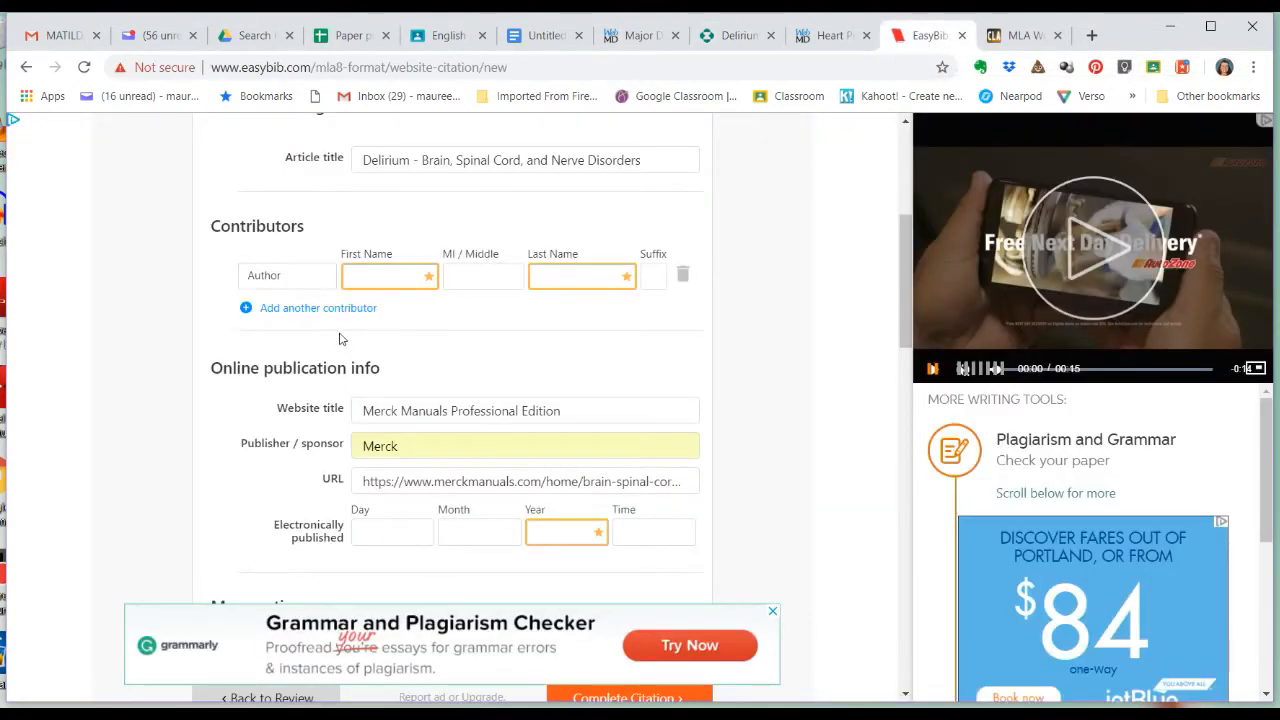
click(378, 277)
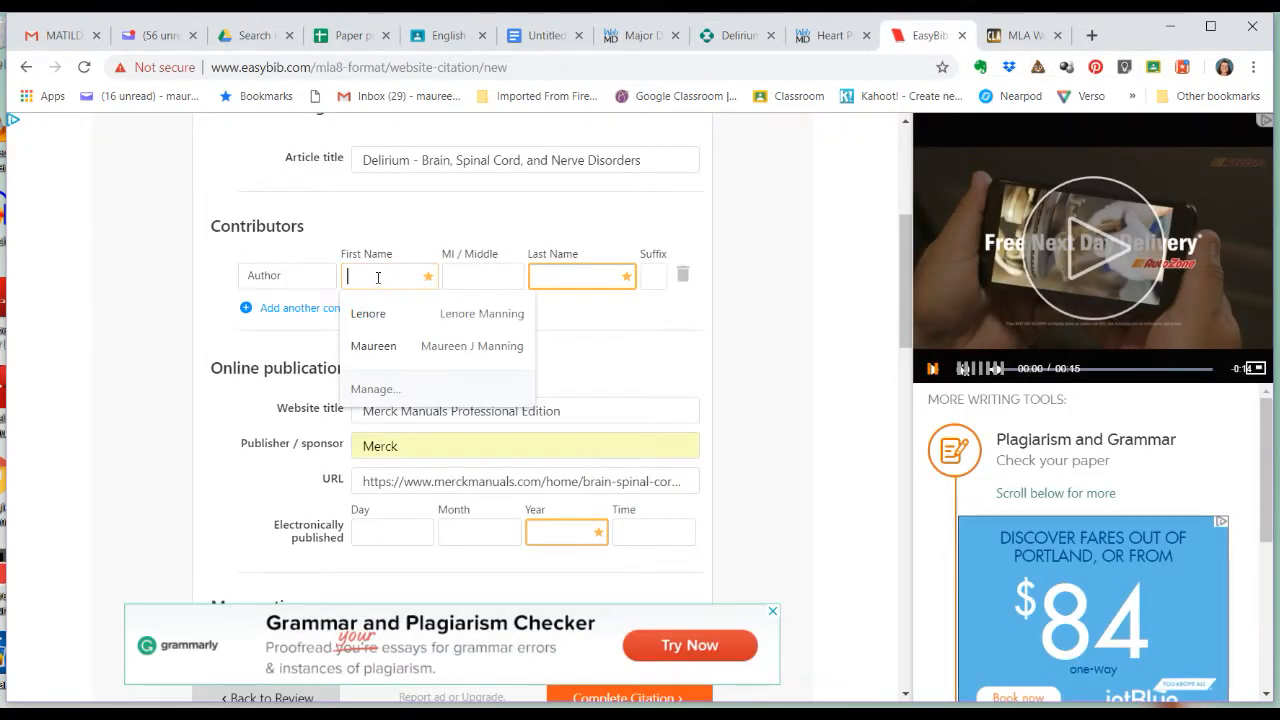
text(Juebin Huang)
drag(387, 277, 432, 283)
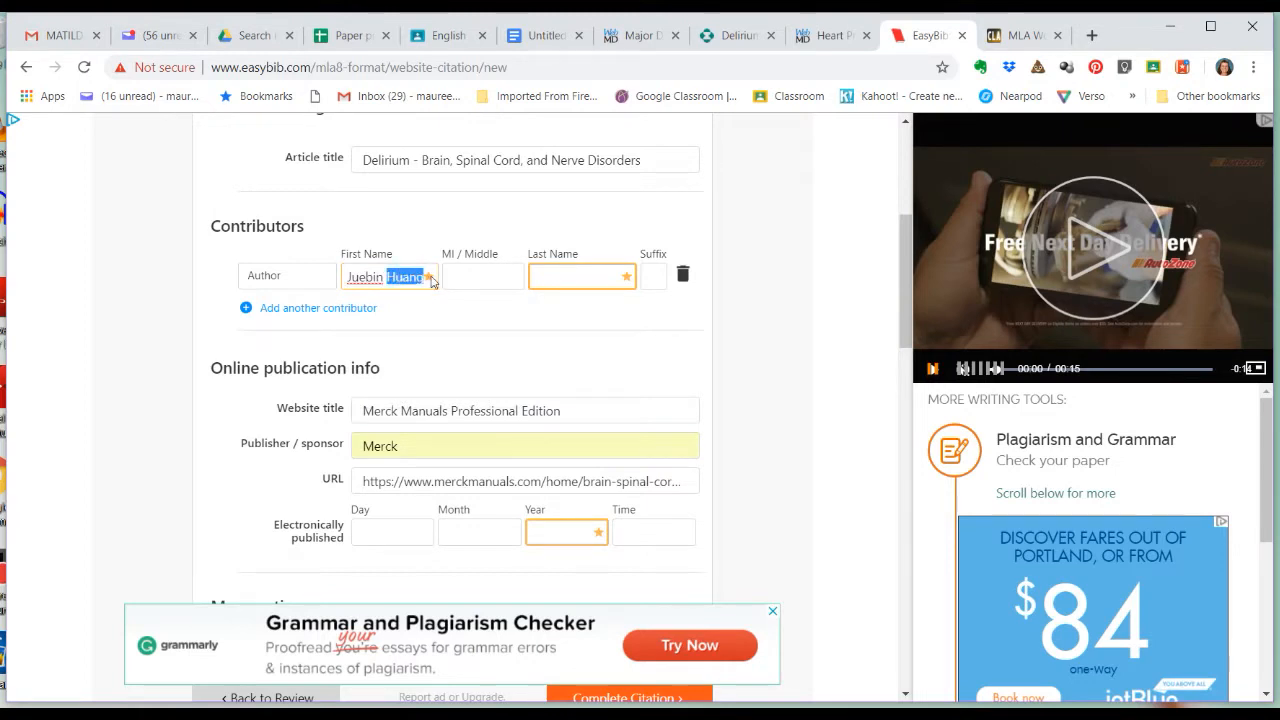
key(ctrl+x)
click(545, 277)
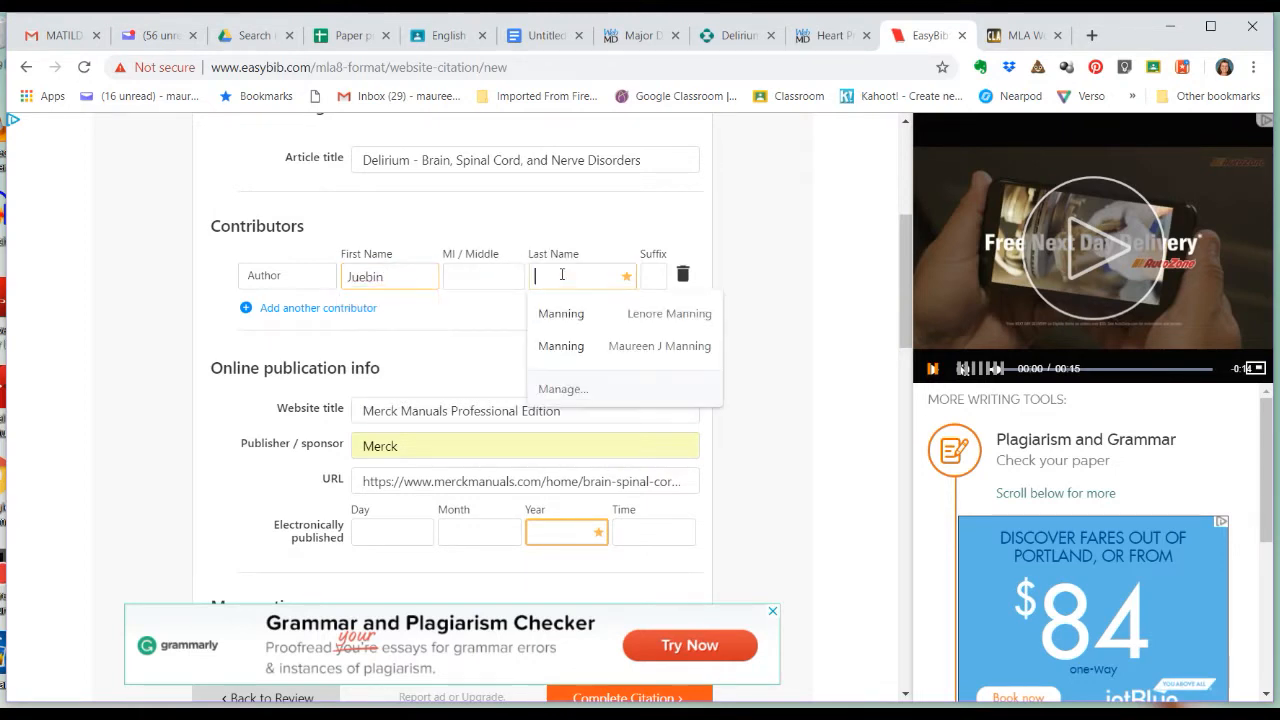
key(ctrl+v)
click(512, 360)
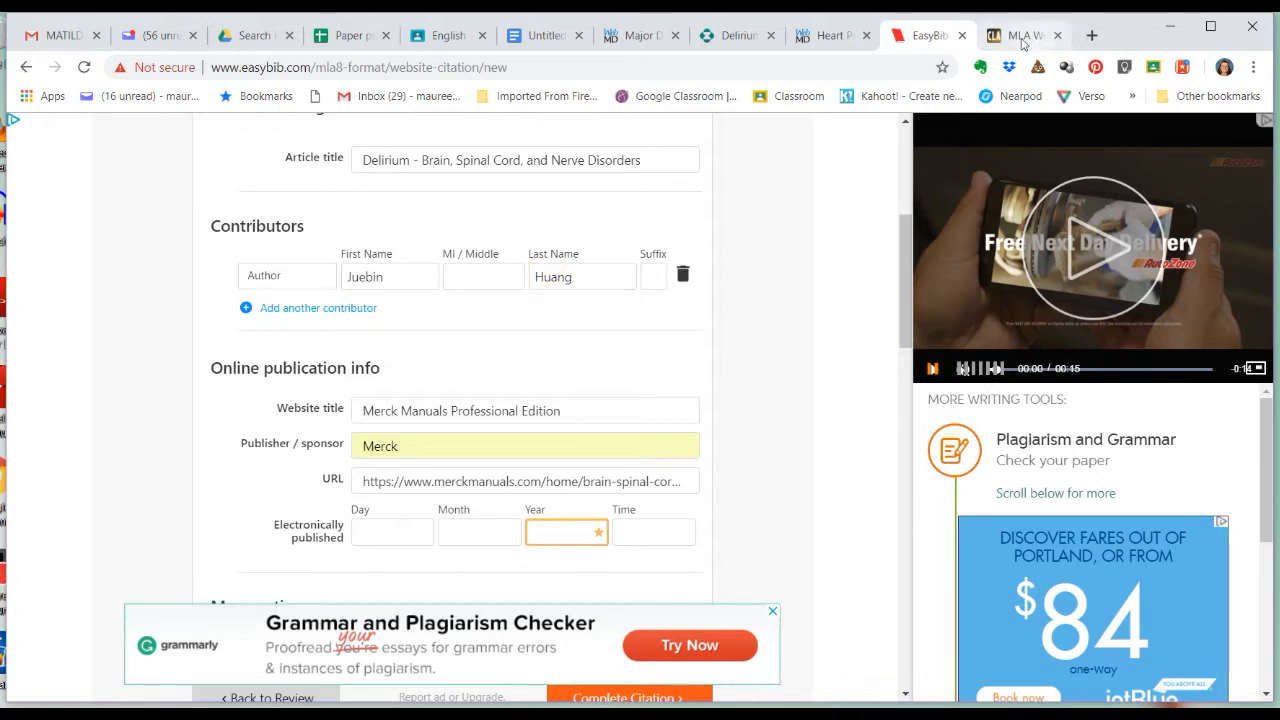
Step: Look up the copyright year in the Merck page's footer and set the delirium citation's electronic publication year to 2019
click(729, 38)
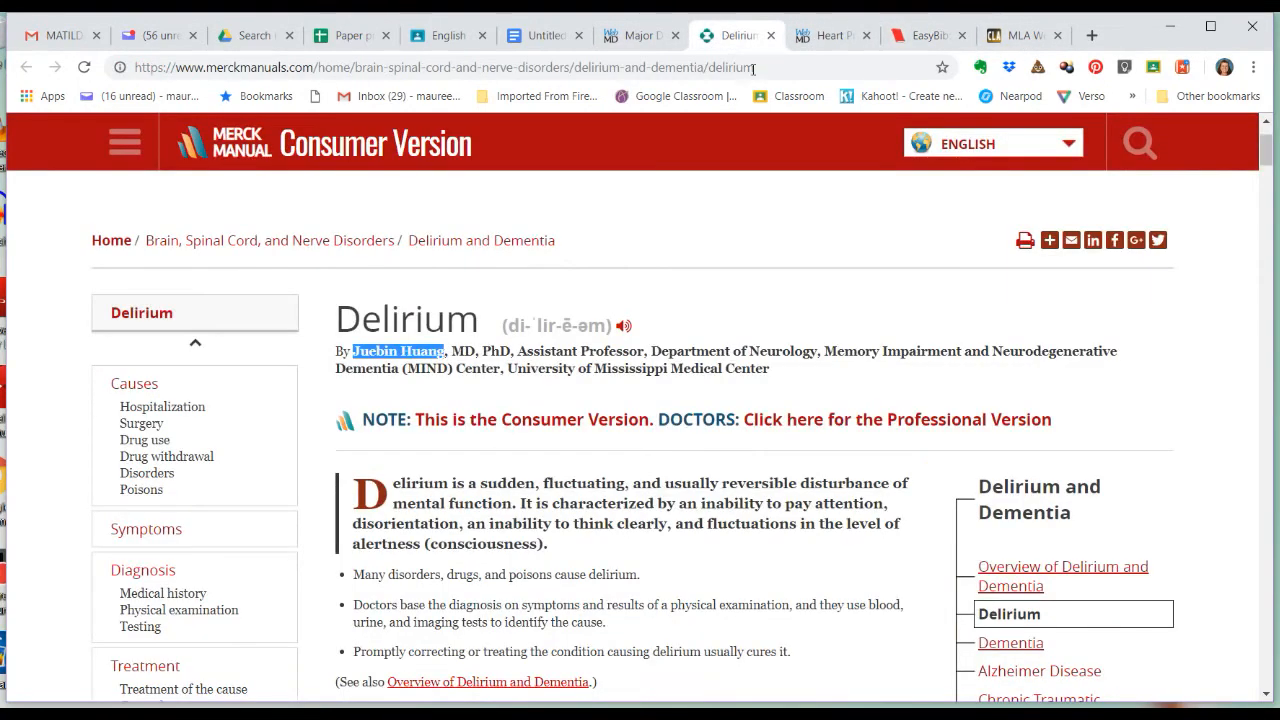
drag(1267, 150, 1274, 668)
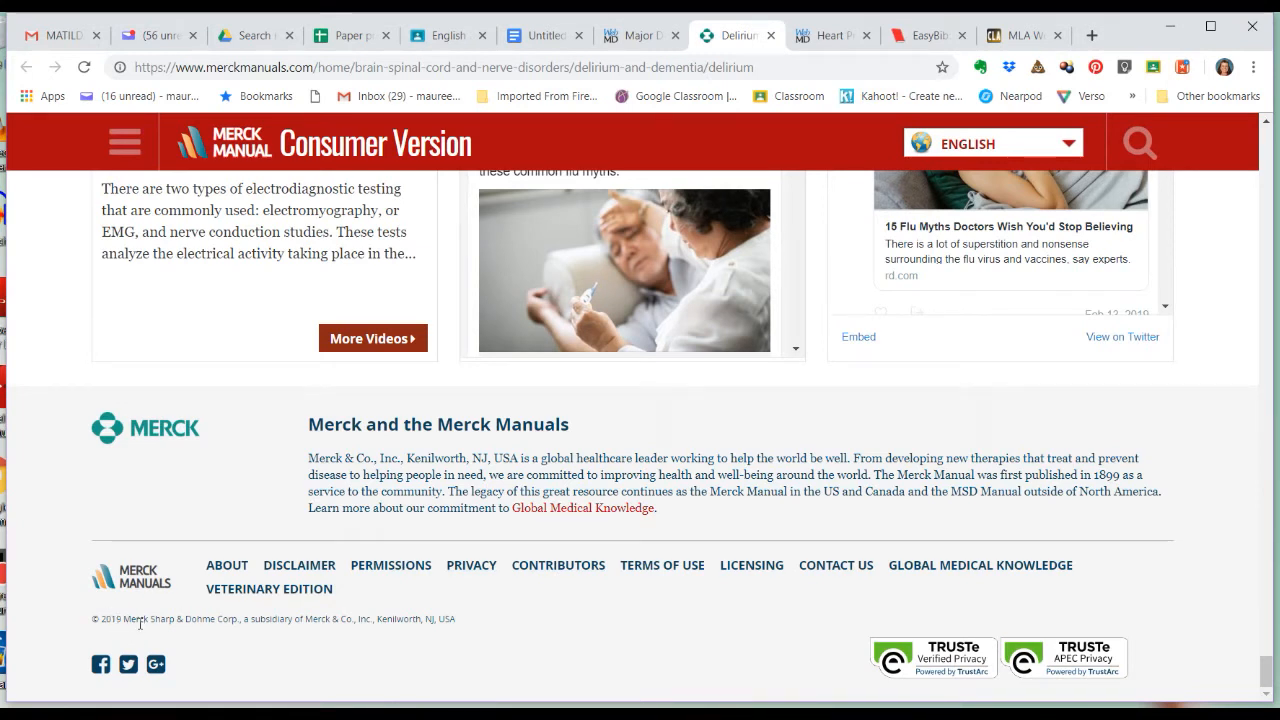
click(925, 35)
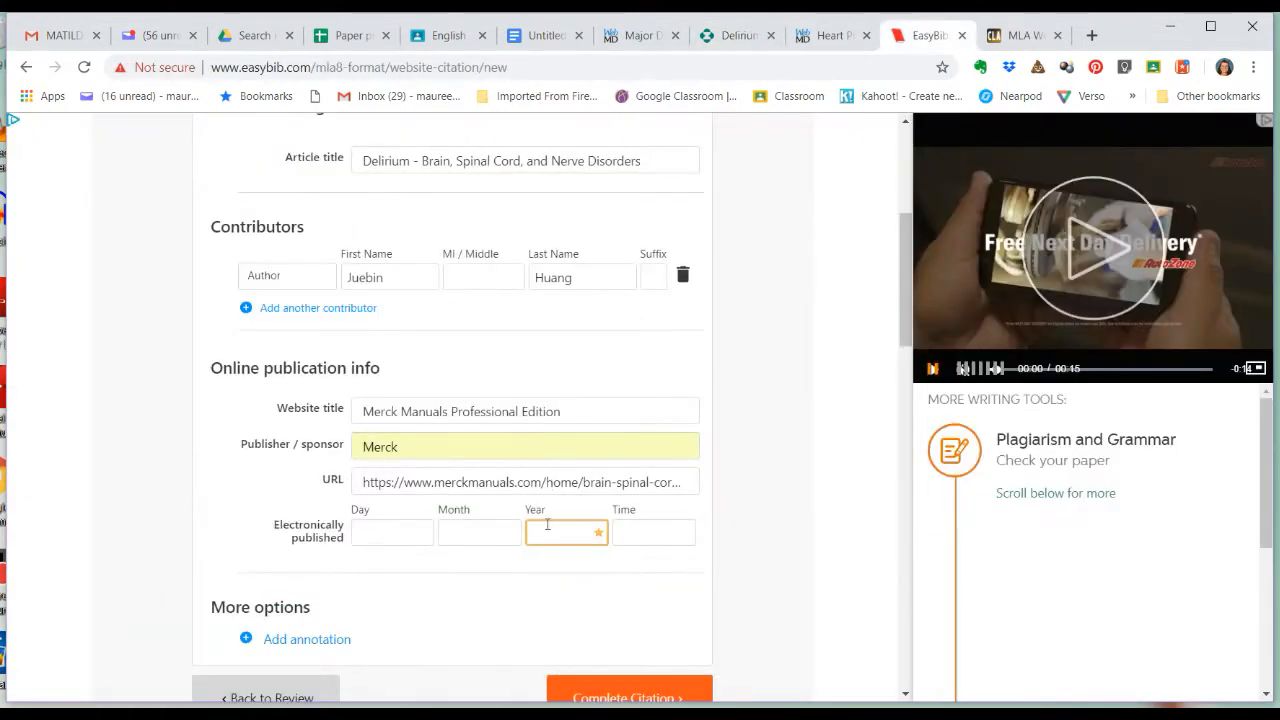
click(544, 535)
click(543, 597)
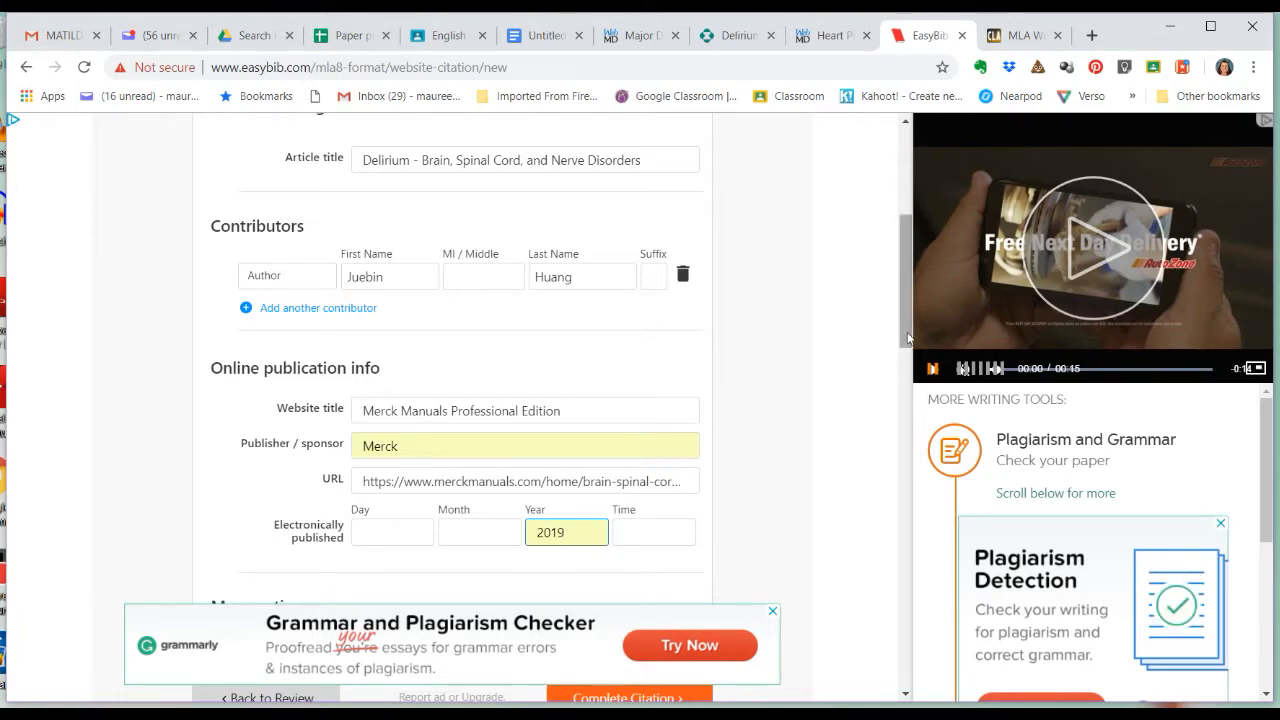
Step: Complete the delirium citation and check the citation list
scroll(780, 420, down, 3)
click(628, 438)
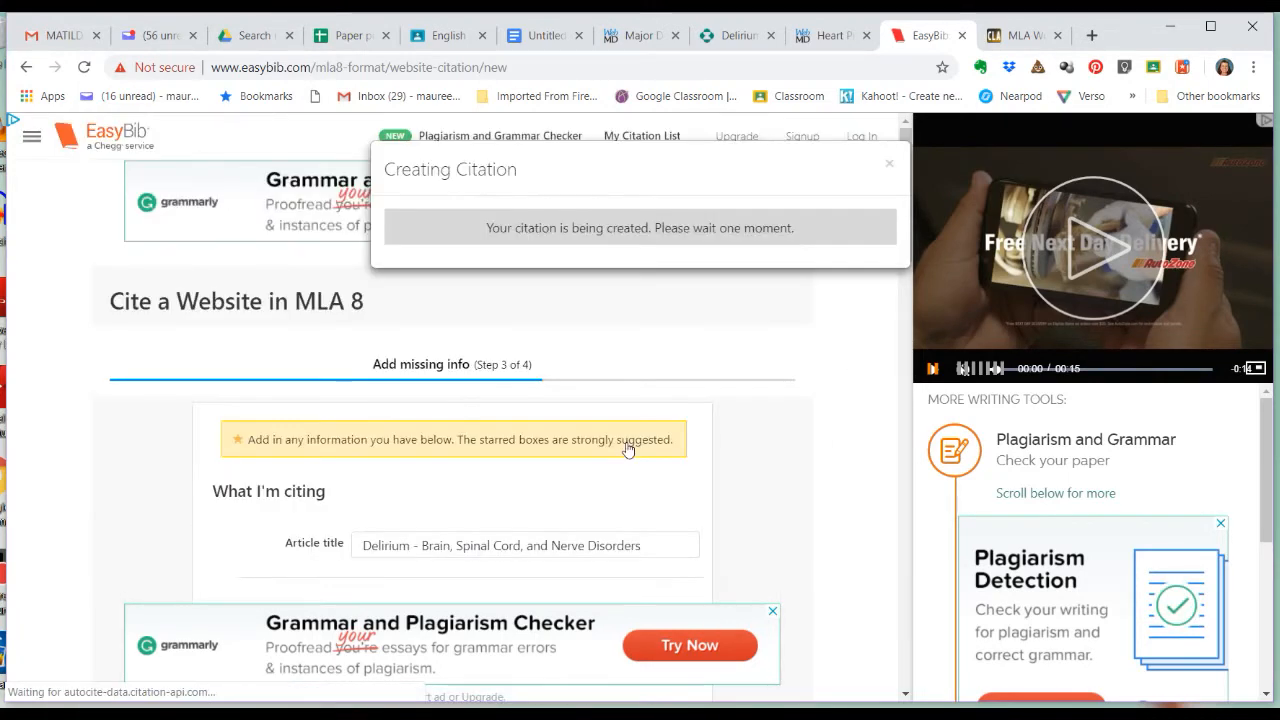
drag(903, 274, 901, 336)
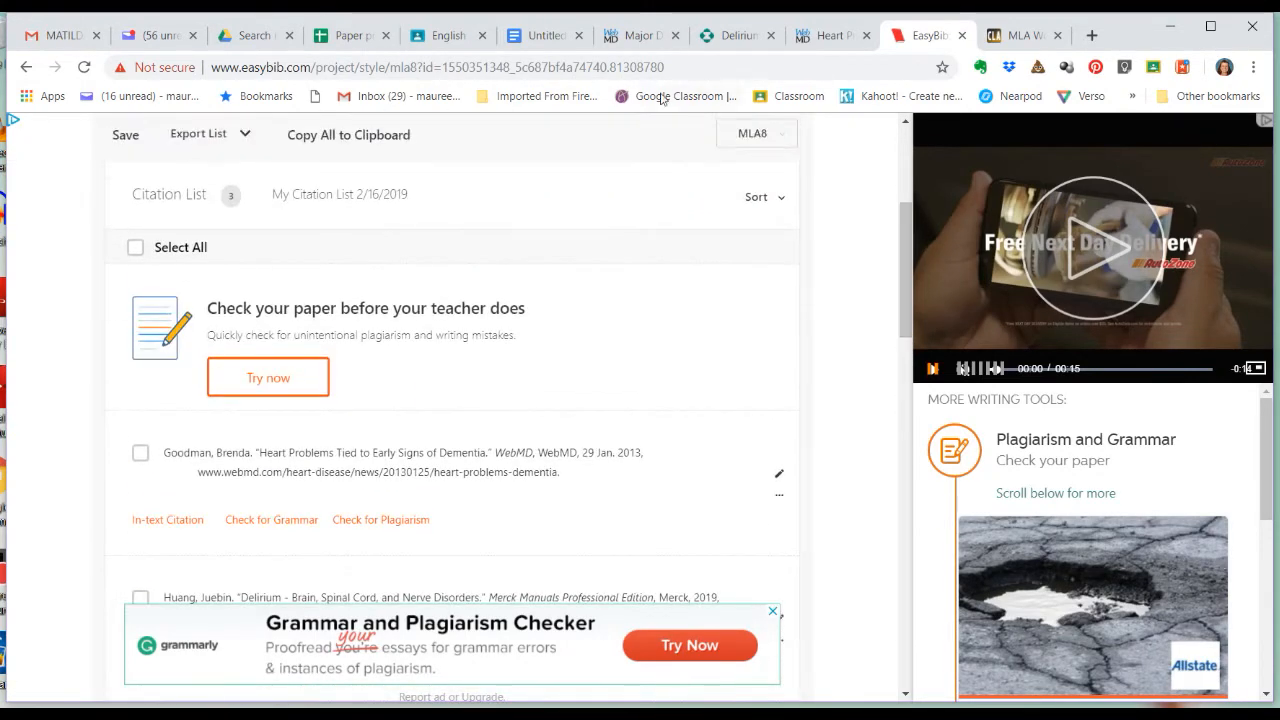
Step: Copy the WebMD major depression link from the Google document and search for it as the next website source in EasyBib
click(561, 38)
click(339, 480)
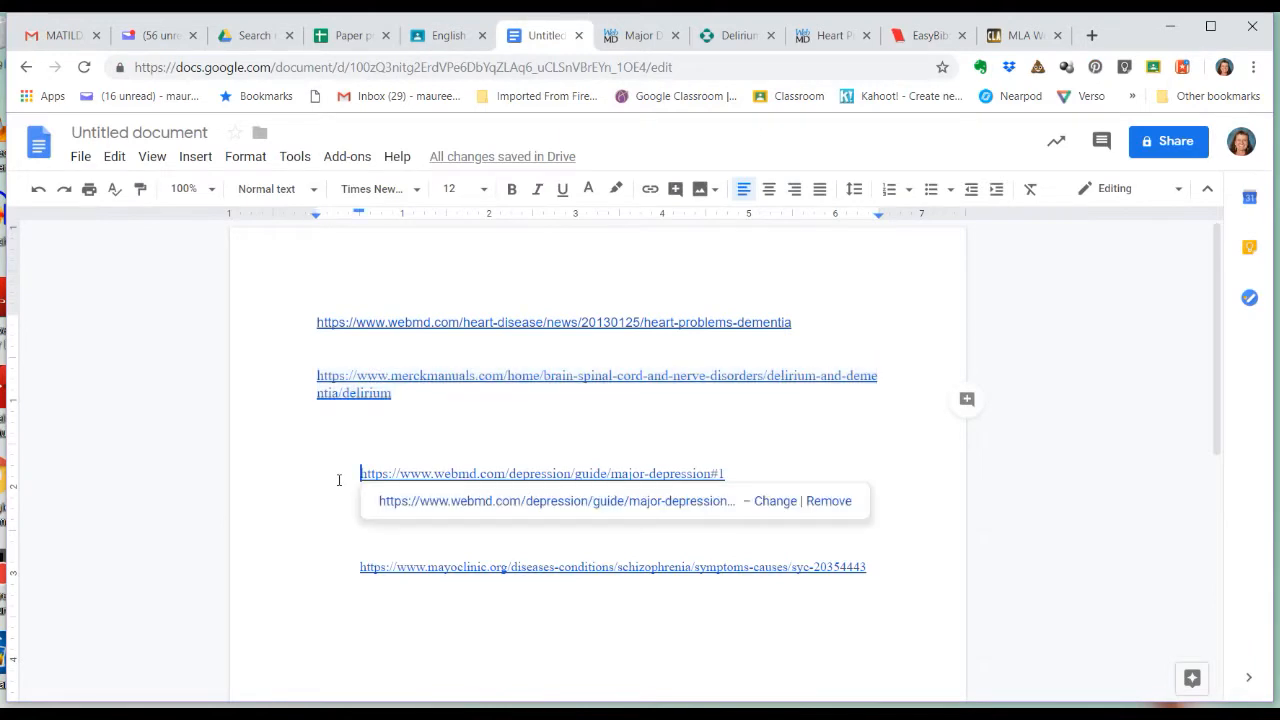
drag(346, 480, 763, 470)
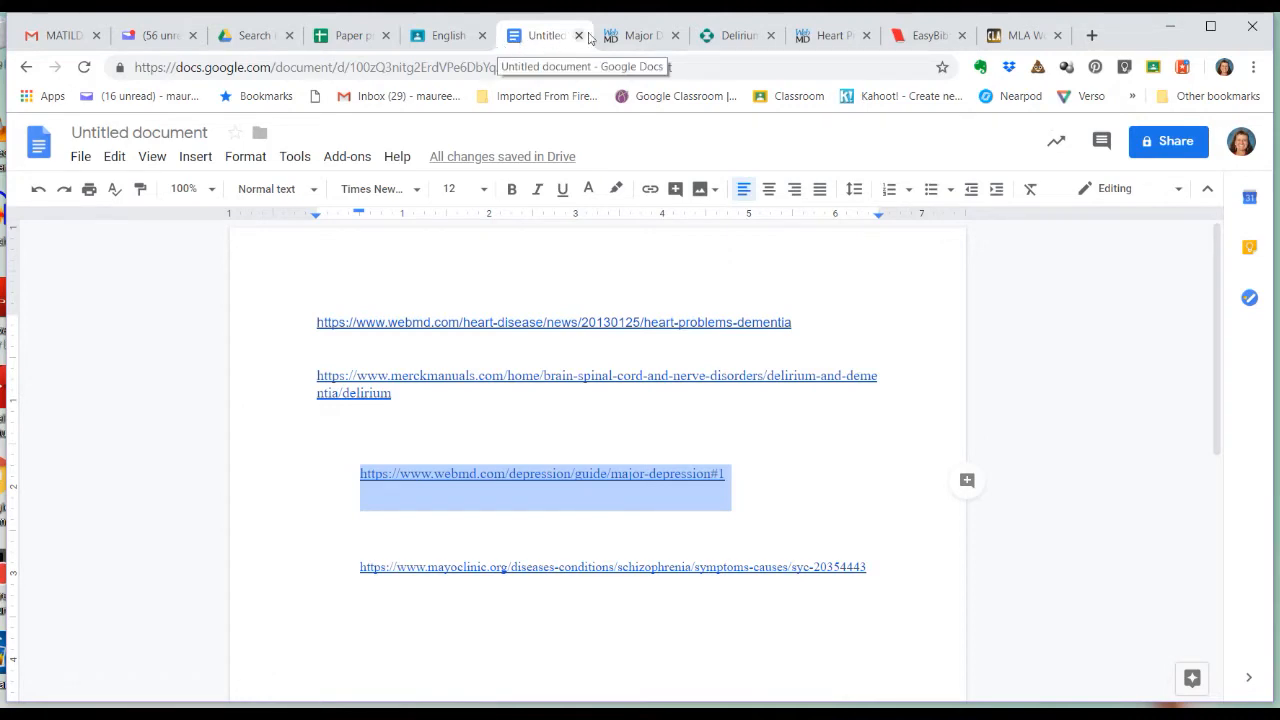
click(926, 40)
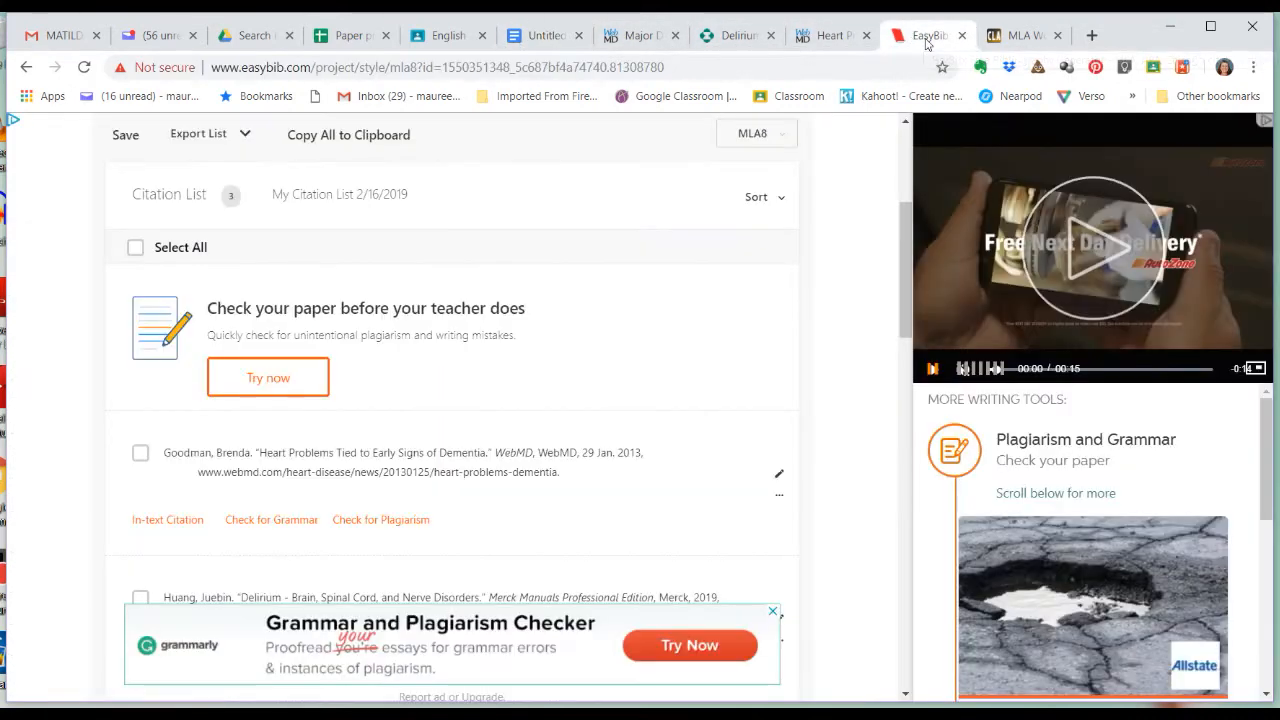
drag(905, 255, 922, 217)
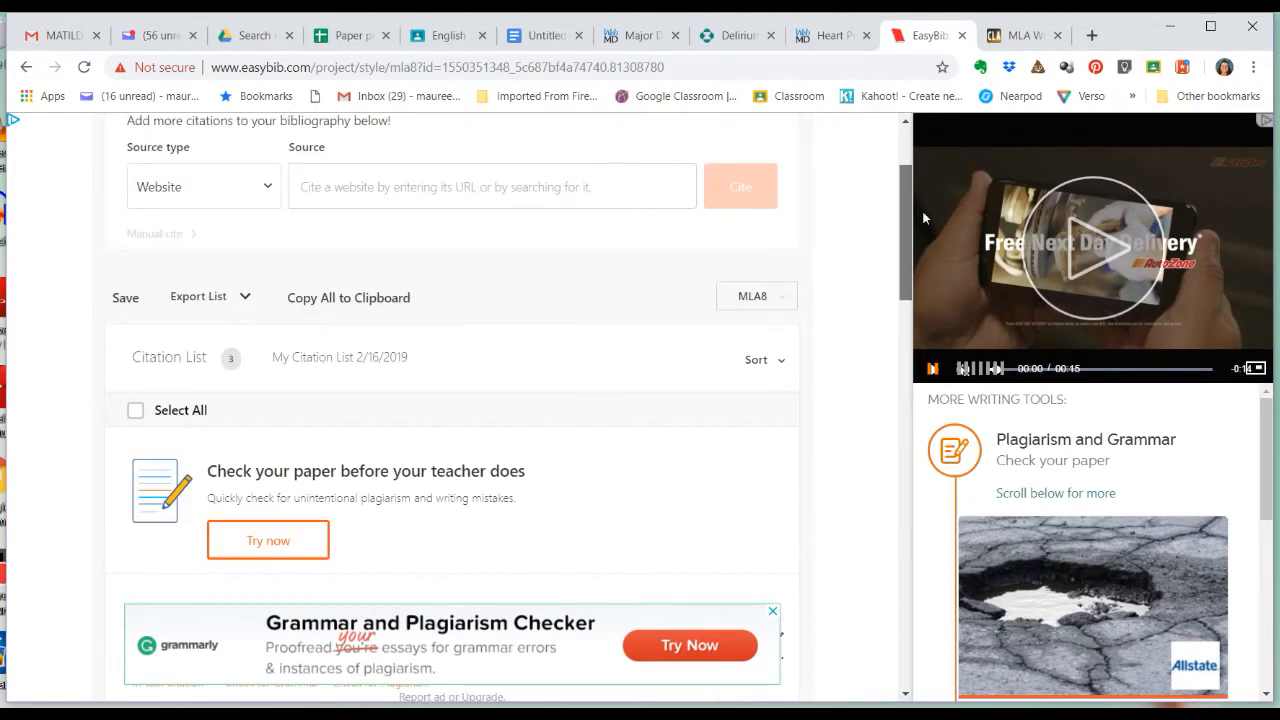
click(419, 197)
key(ctrl+v)
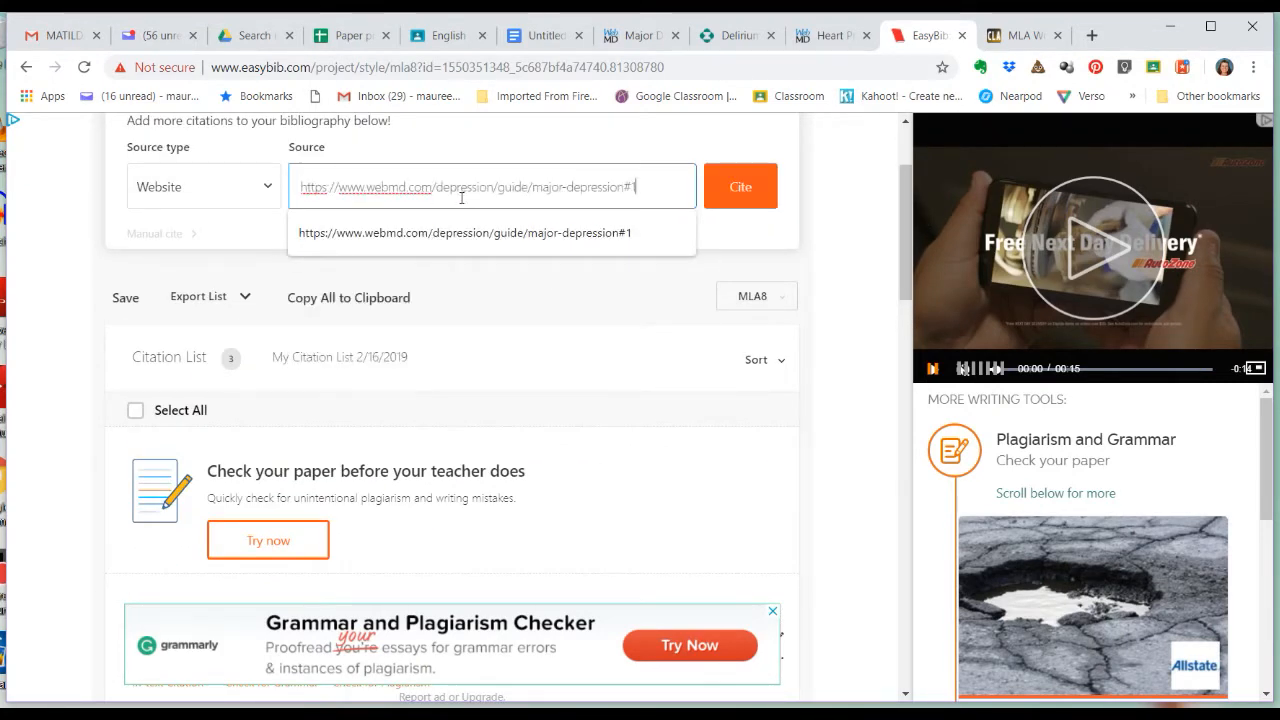
click(735, 196)
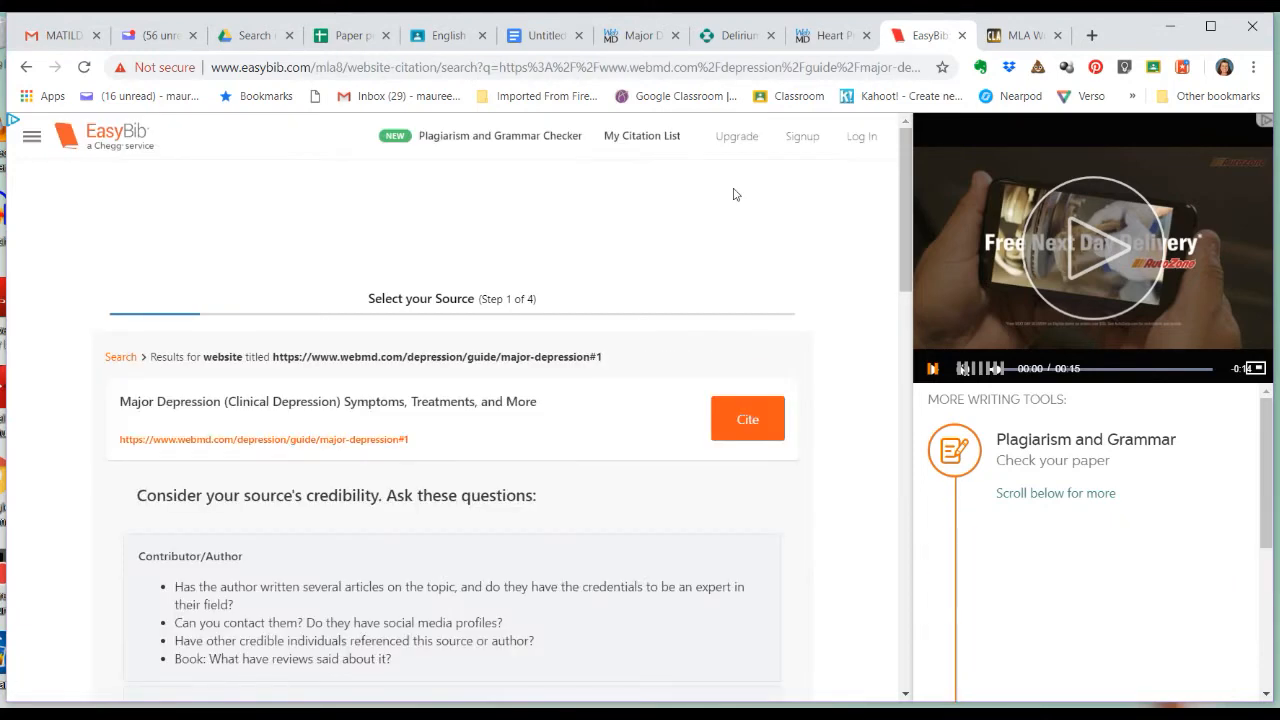
Step: Cite the "Major Depression (Clinical Depression) Symptoms, Treatments, and More" result and continue to its missing information form
drag(909, 195, 909, 233)
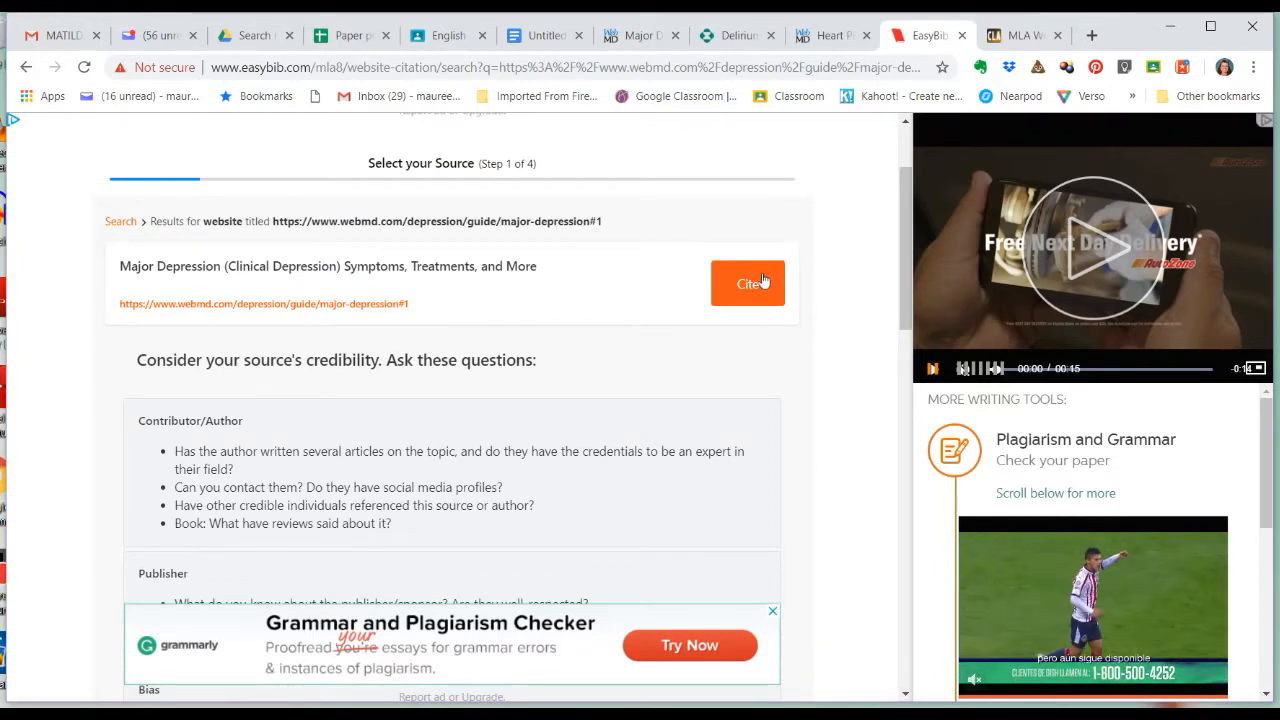
click(763, 274)
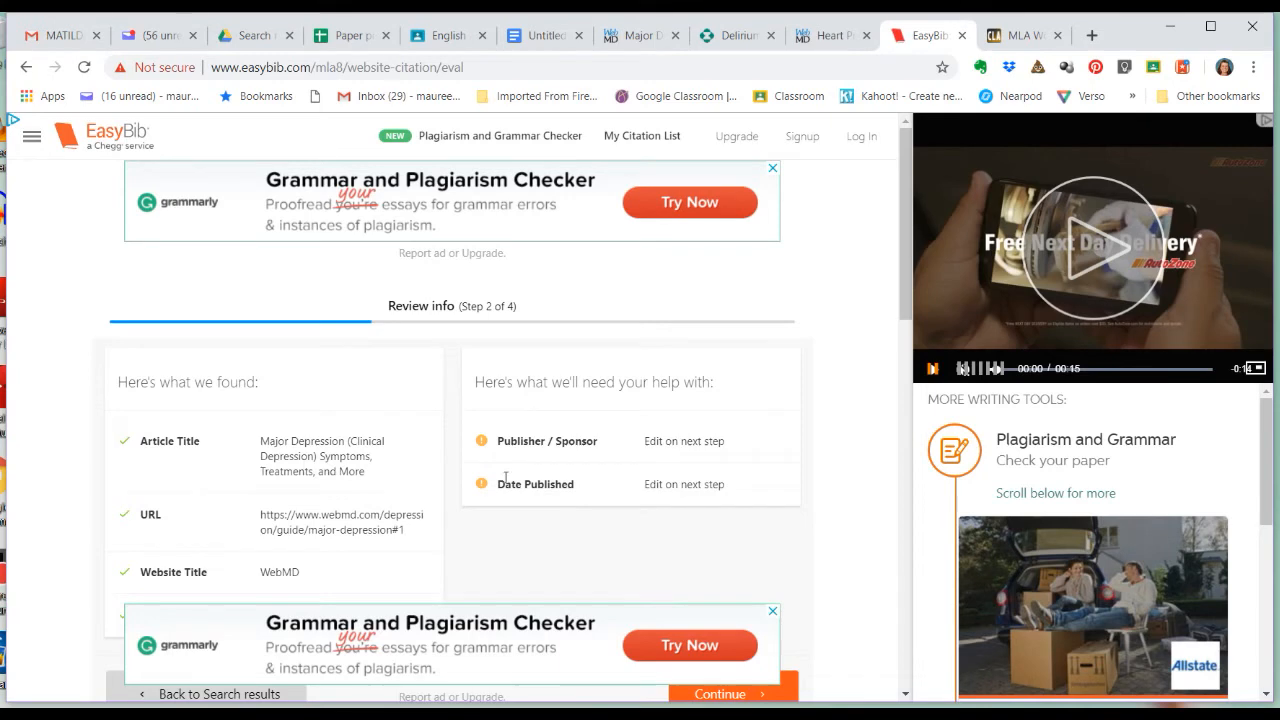
scroll(908, 262, down, 2)
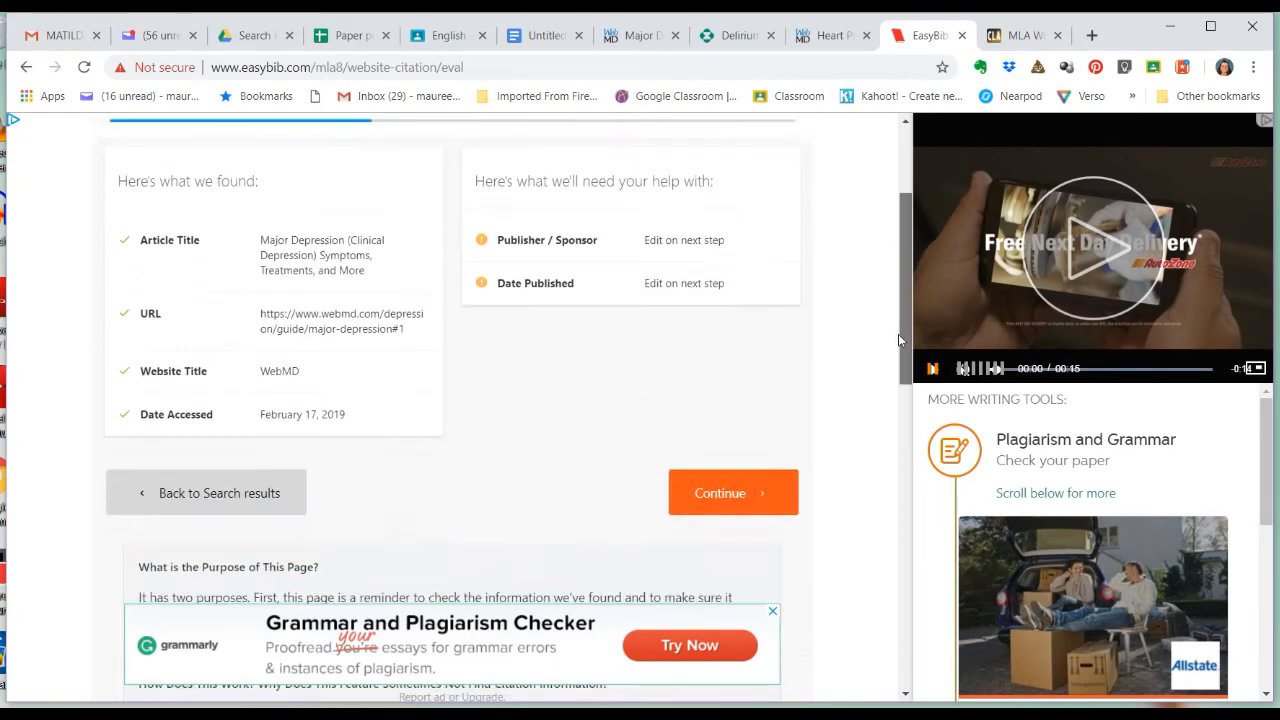
click(743, 467)
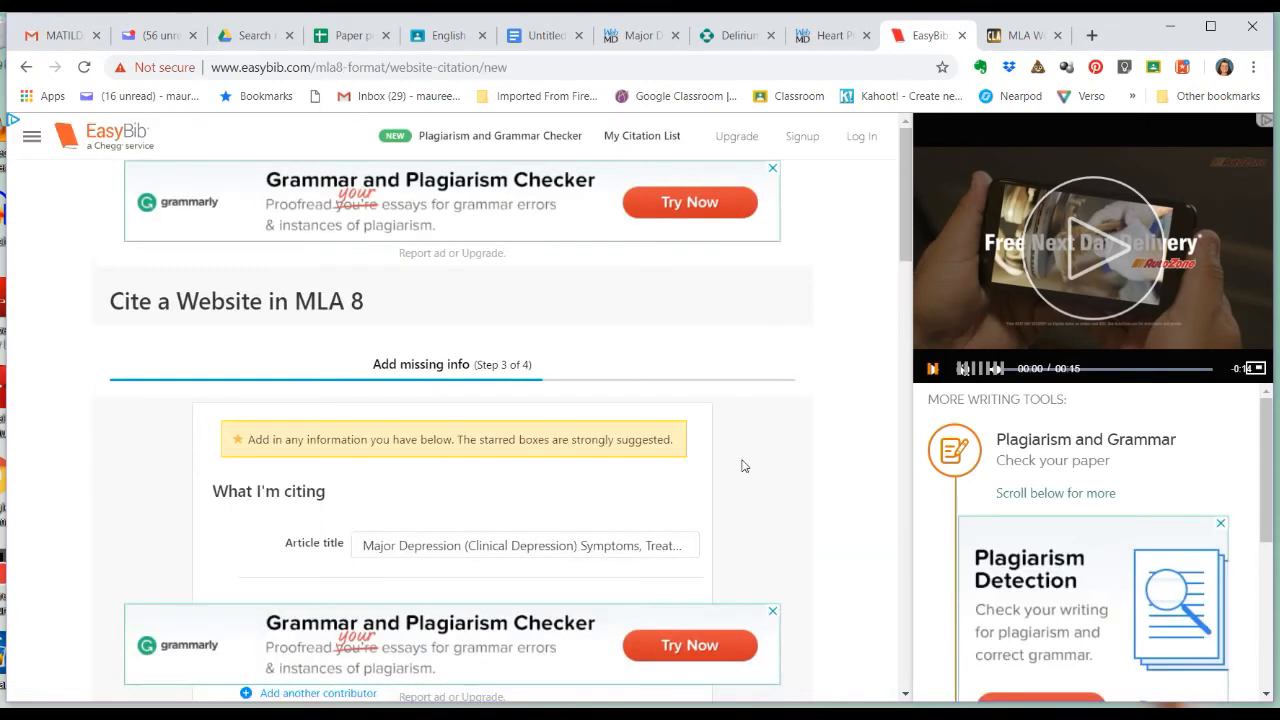
drag(906, 234, 896, 297)
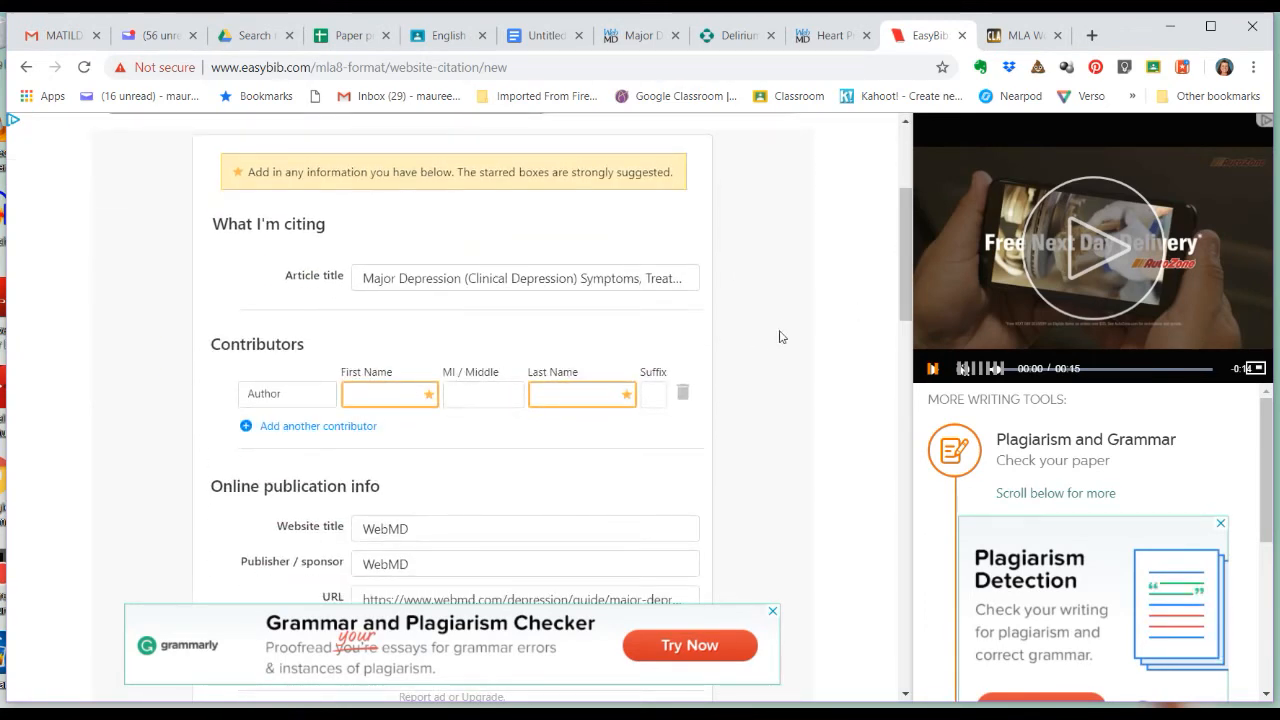
drag(905, 282, 905, 329)
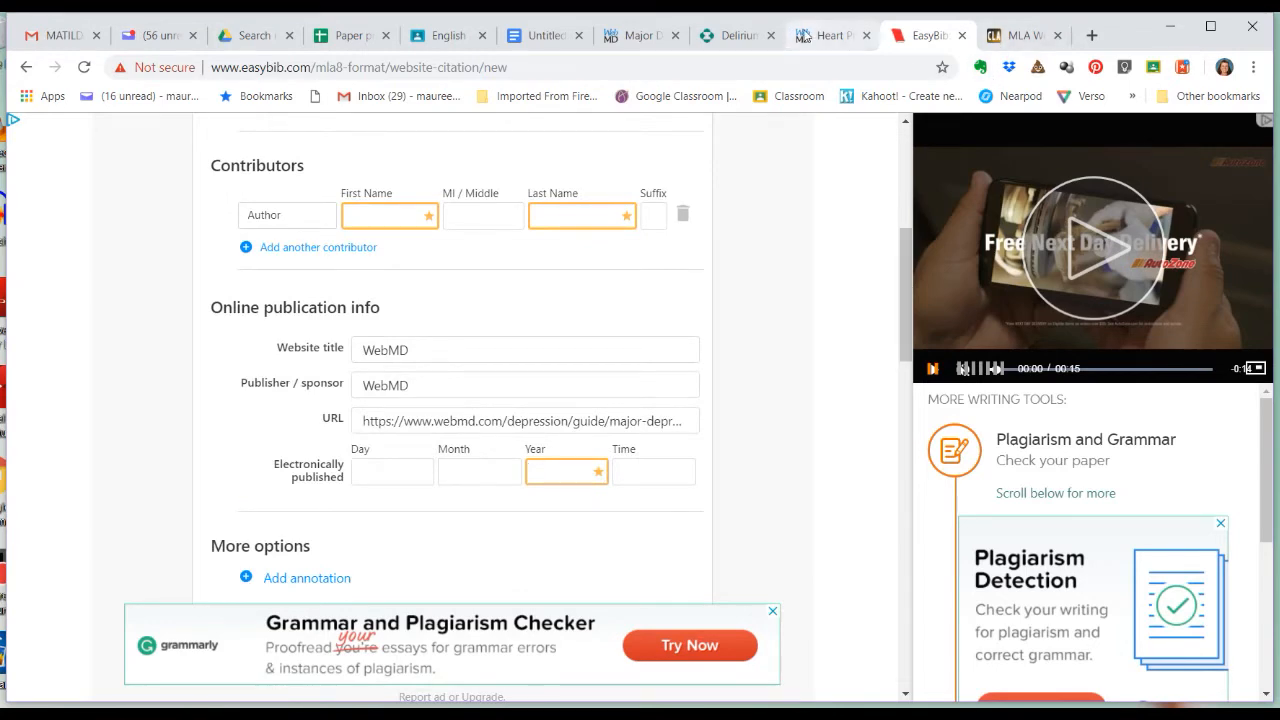
Step: Find the medical reviewer on page 3 of the WebMD major depression article and copy the name without the MD title
click(627, 37)
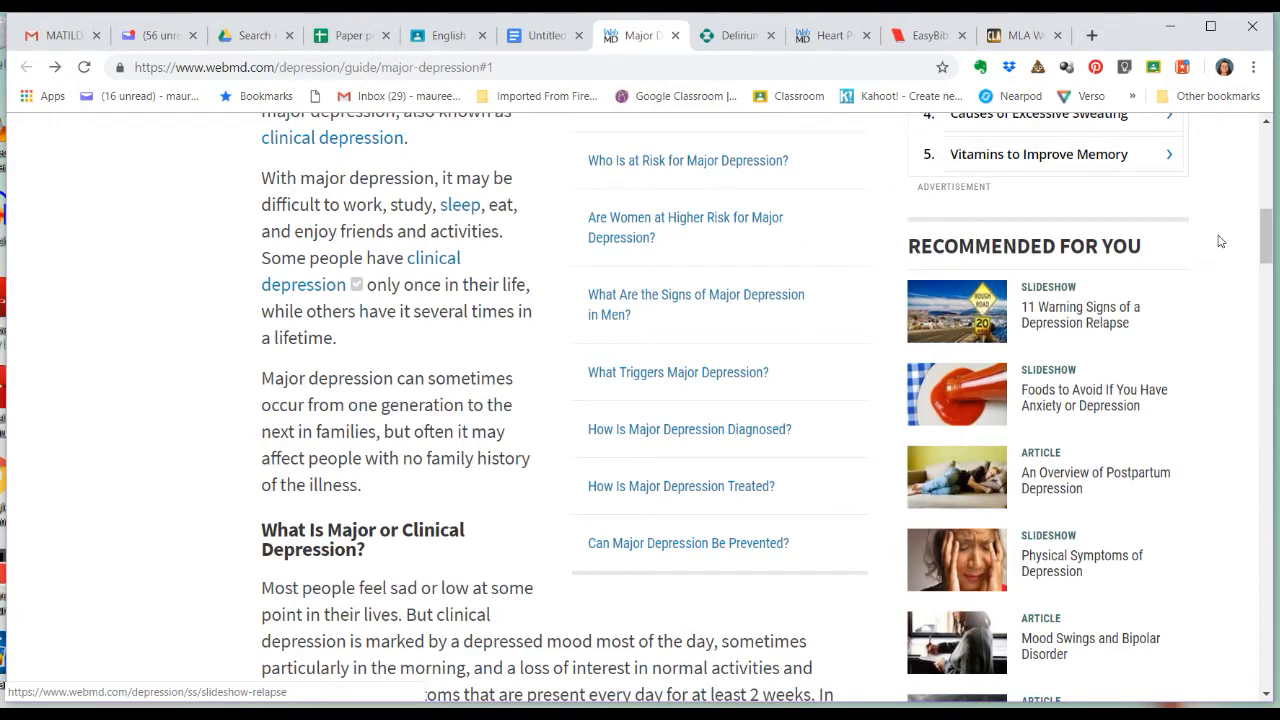
drag(1271, 248, 1272, 444)
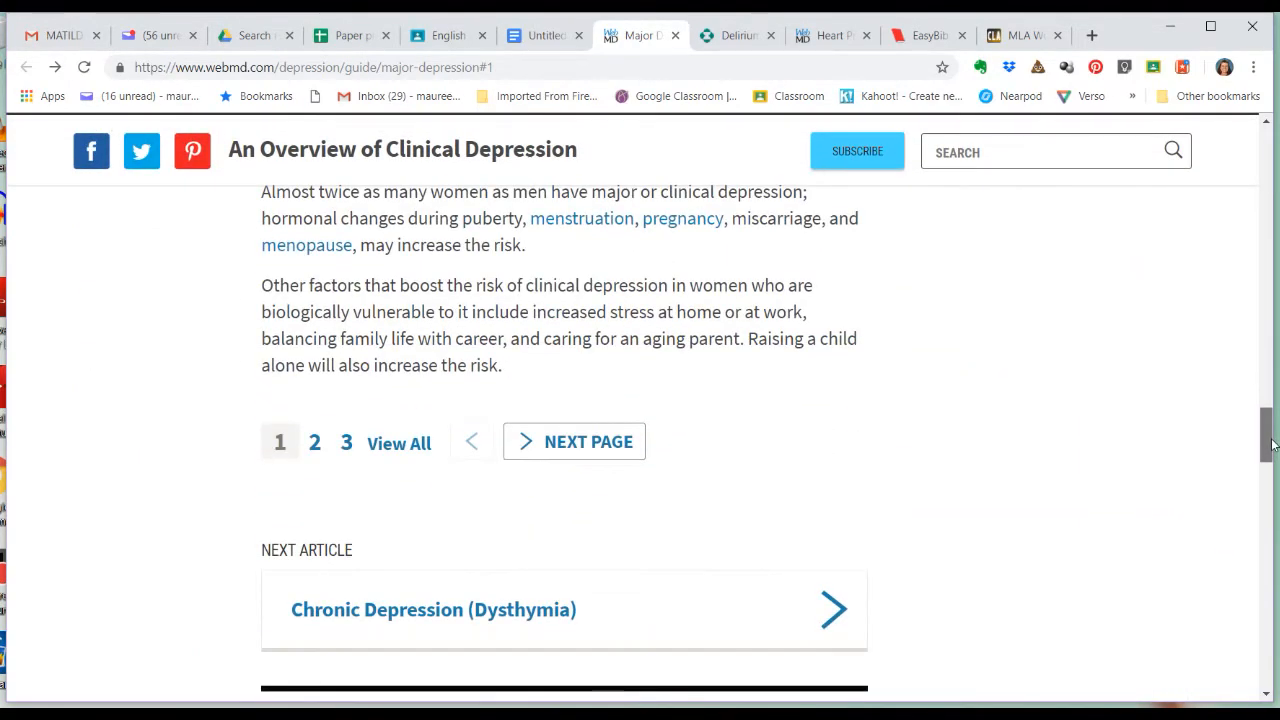
click(346, 451)
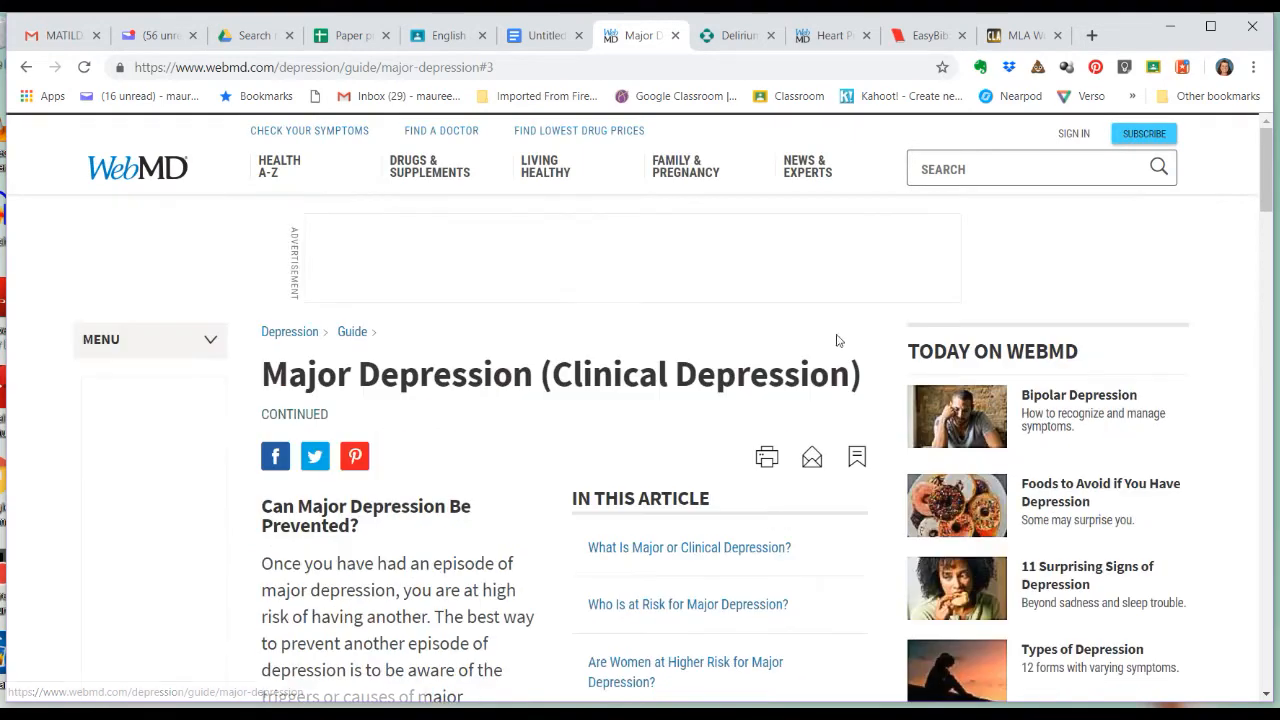
drag(1269, 184, 1276, 375)
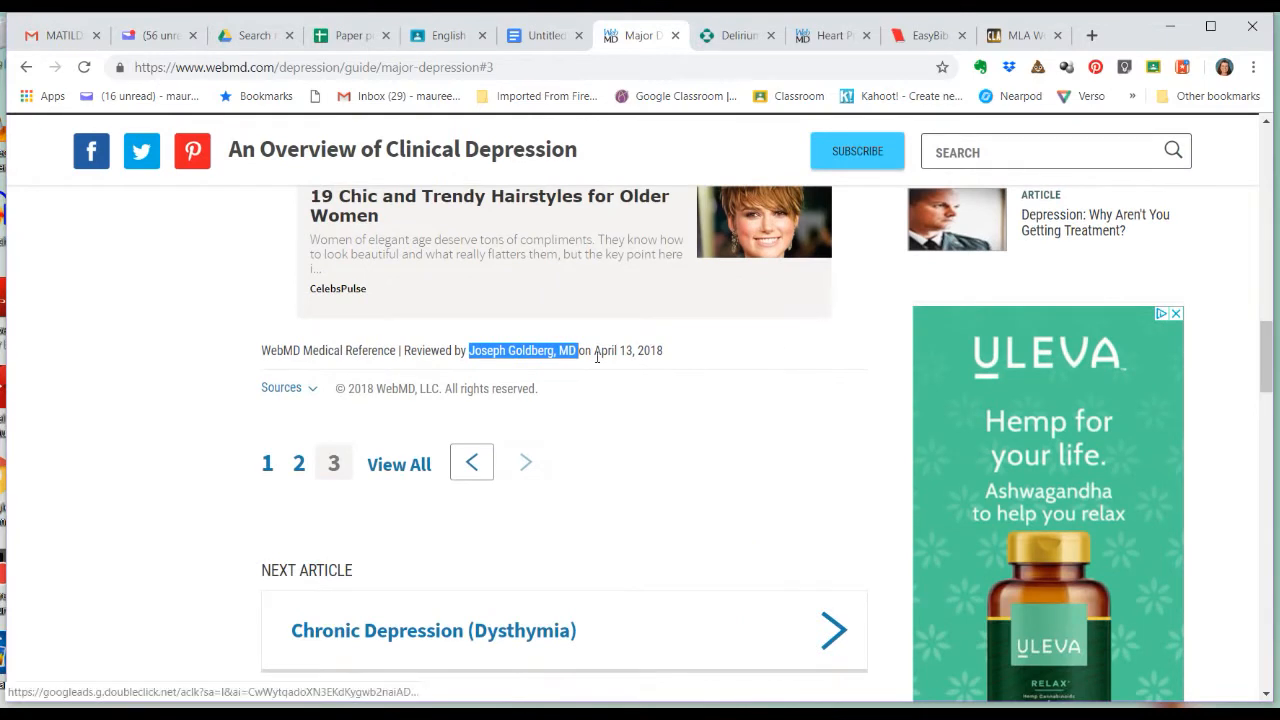
click(530, 372)
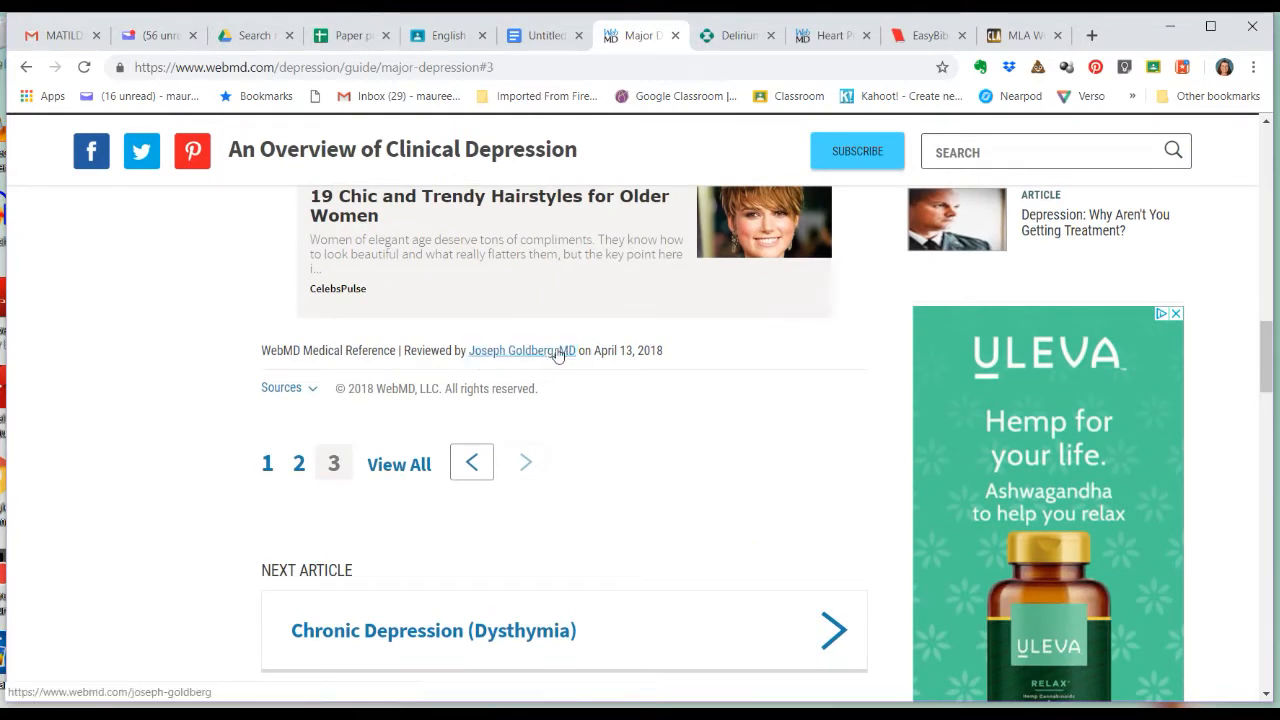
drag(469, 350, 555, 352)
key(ctrl+c)
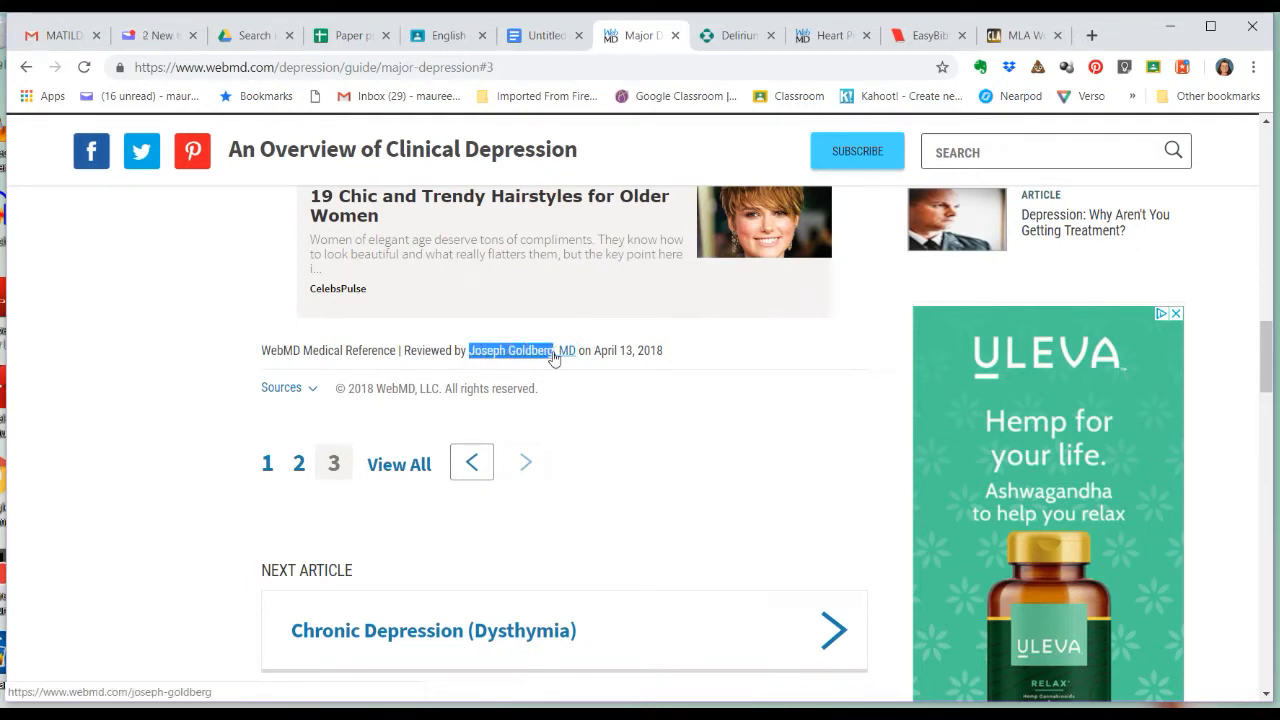
Step: In EasyBib, enter the copied reviewer's name as the author, splitting it between the first and last name fields
click(929, 40)
click(400, 215)
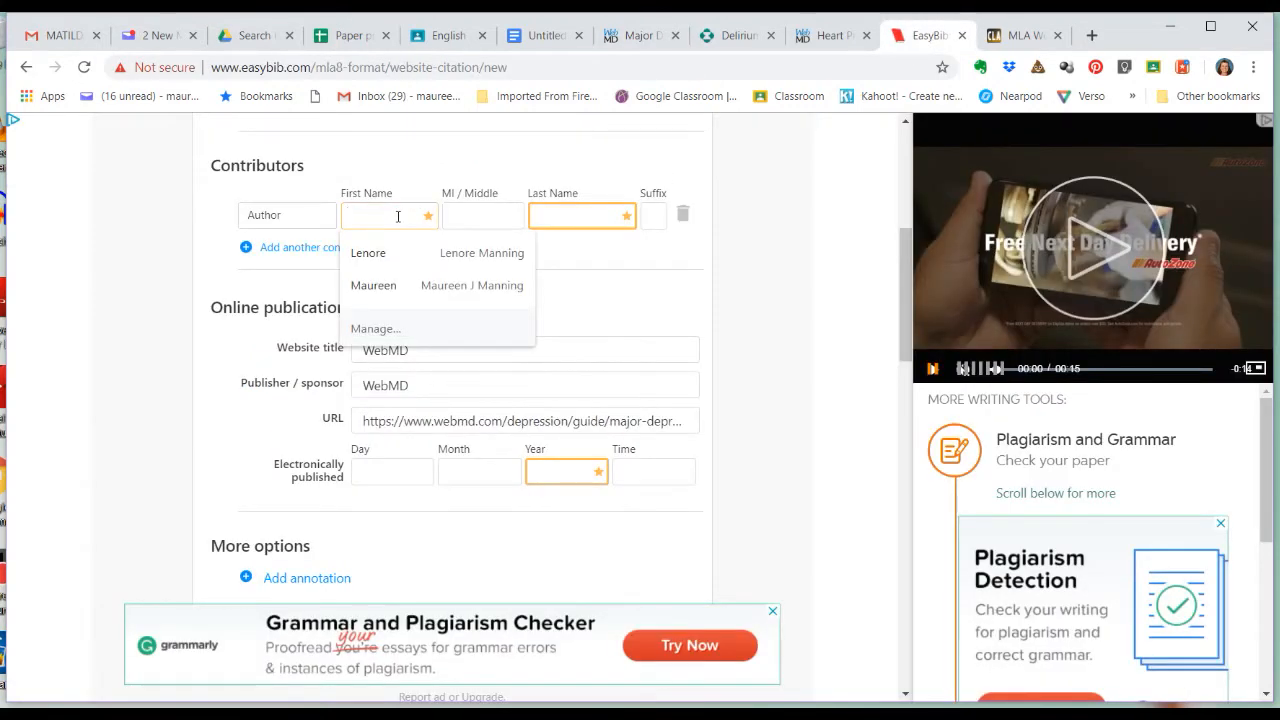
key(ctrl+v)
drag(386, 216, 435, 217)
key(ctrl+c)
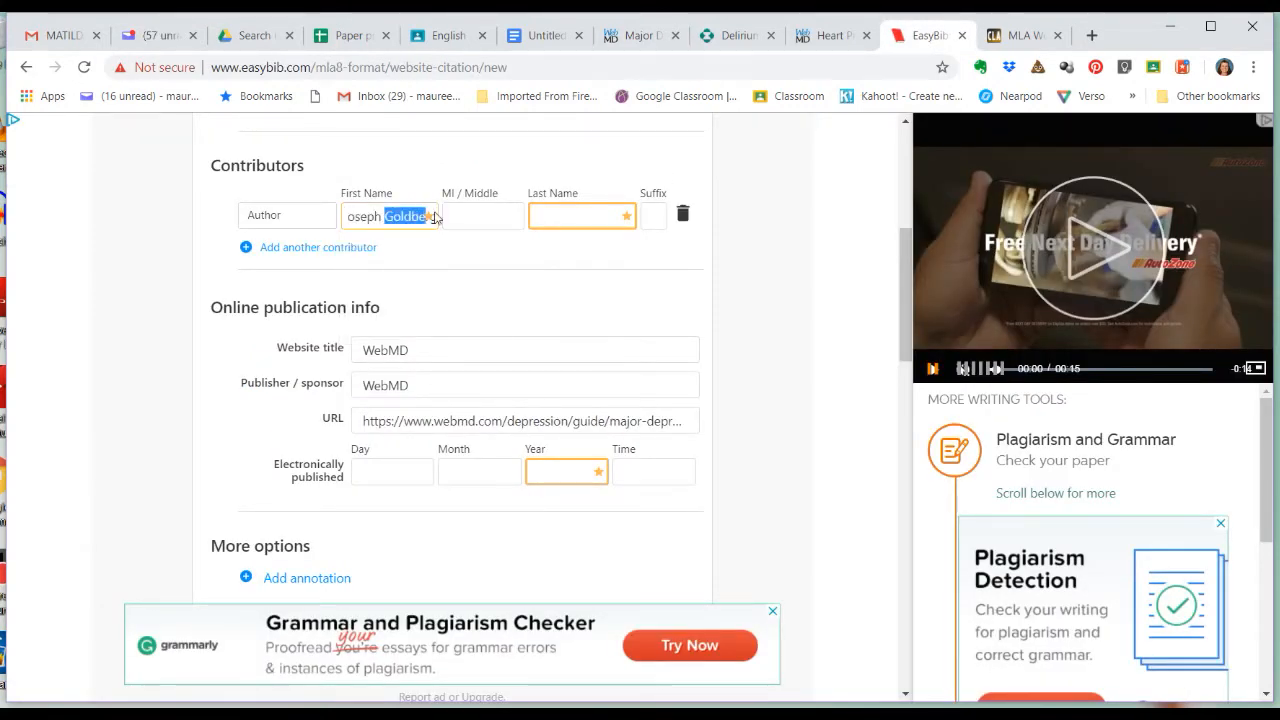
key(BackSpace)
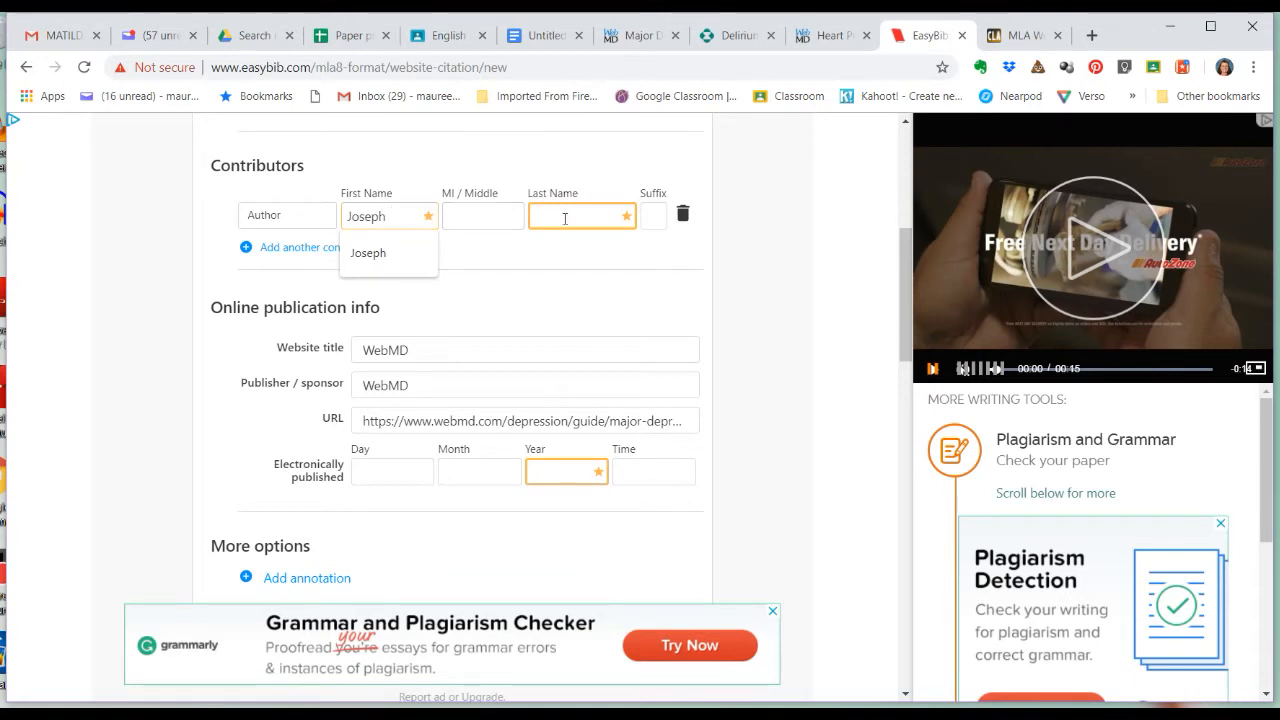
click(565, 218)
key(ctrl+v)
click(522, 306)
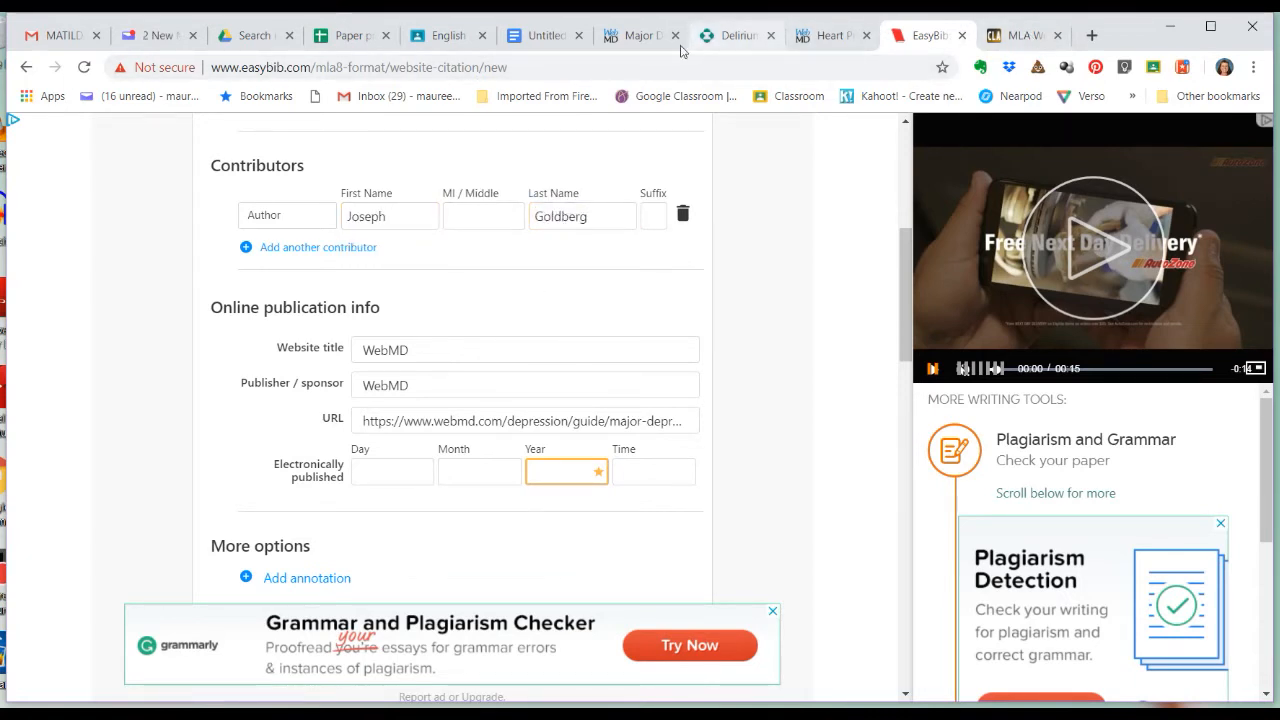
Step: Check the review date on the WebMD article and enter 13 April 2018 as the electronic publication date in EasyBib
click(634, 38)
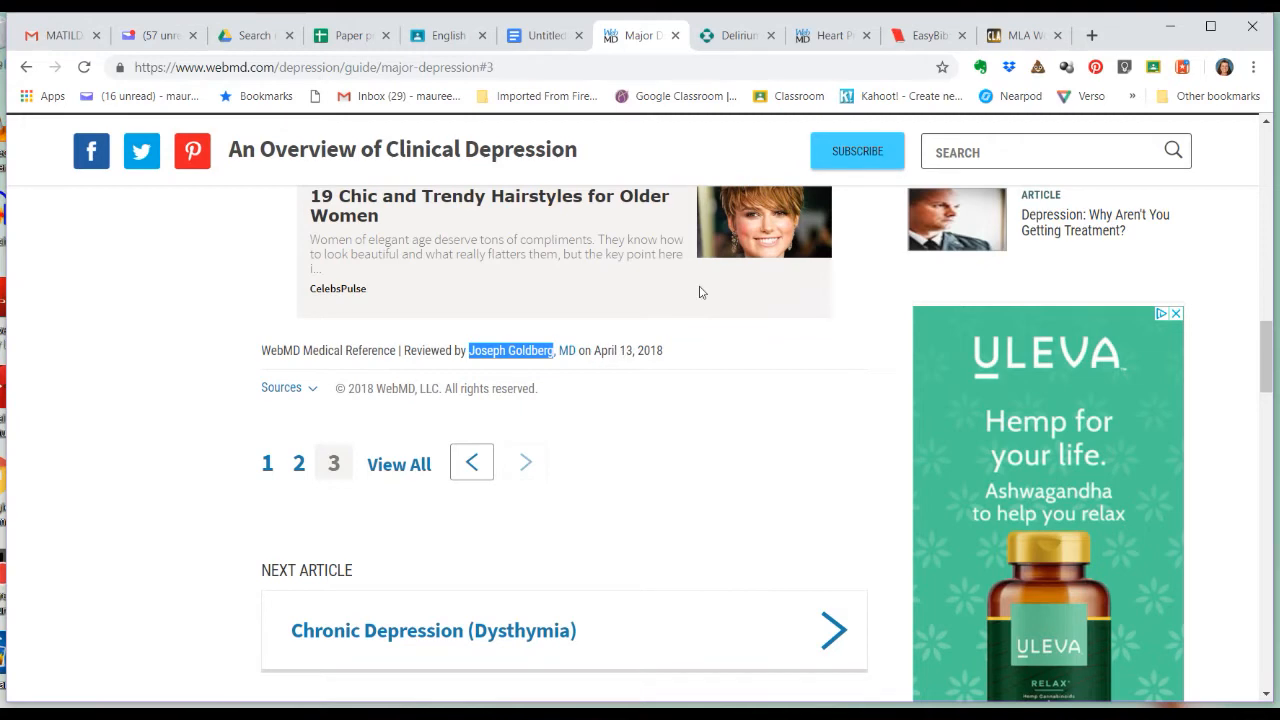
click(936, 37)
click(388, 472)
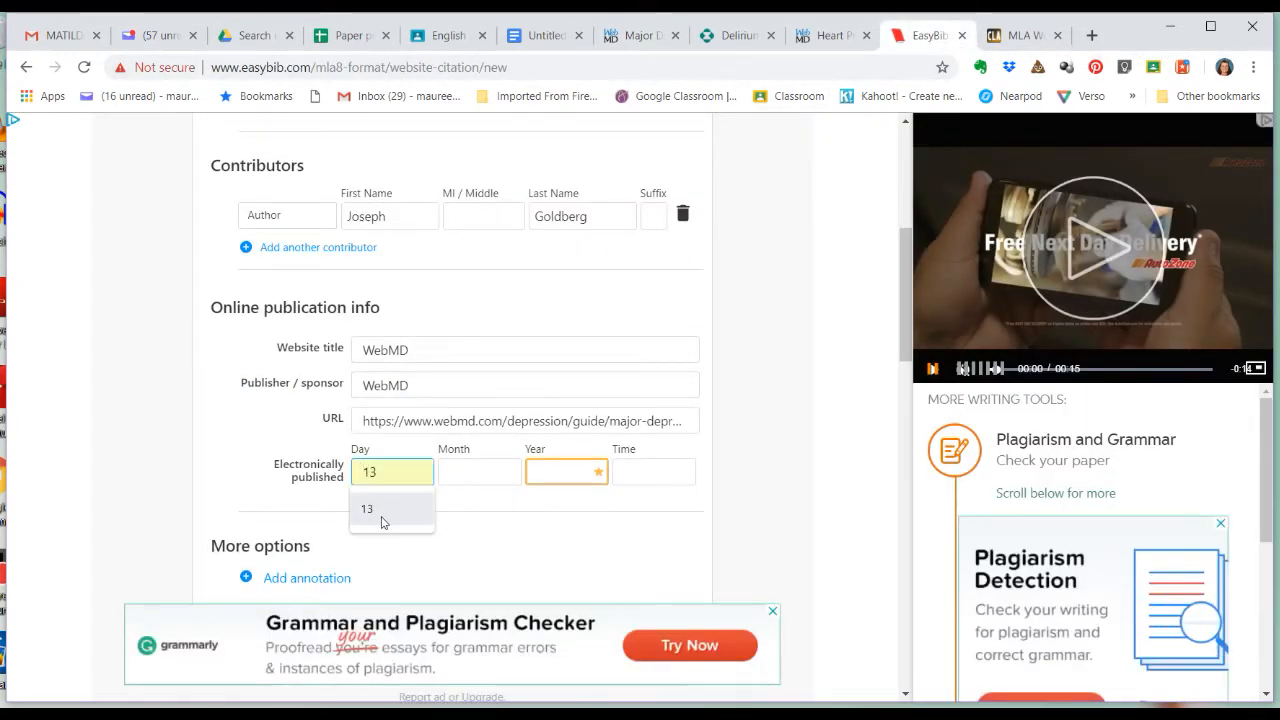
click(383, 512)
click(457, 468)
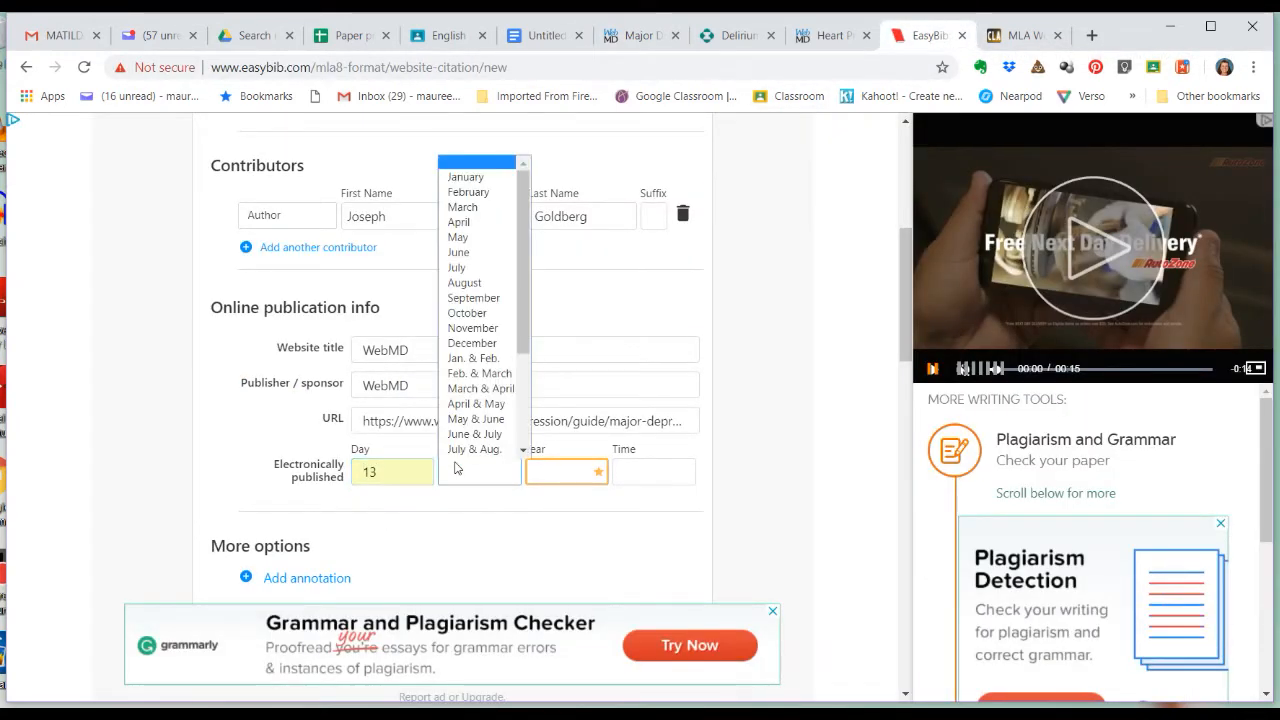
click(501, 229)
click(549, 468)
text(2018)
click(474, 534)
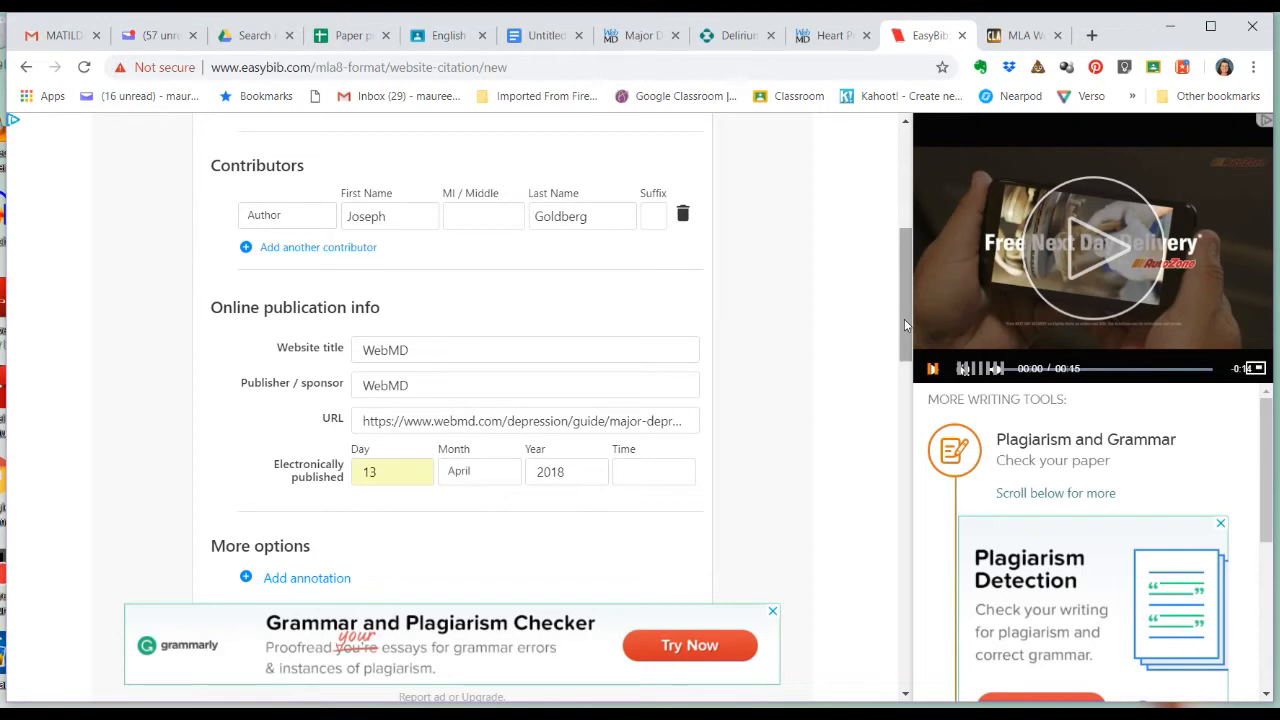
Step: Review the filled-in form, complete the major depression citation and check the citation list
scroll(904, 319, down, 2)
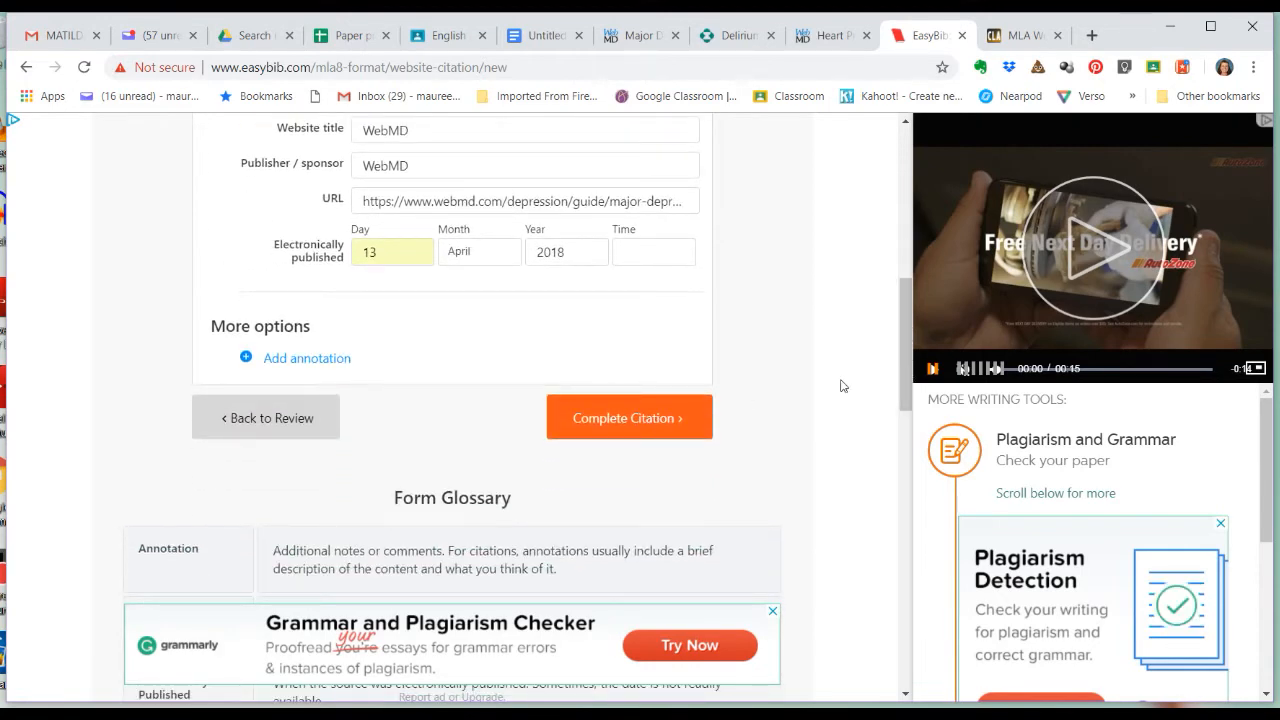
scroll(631, 320, up, 3)
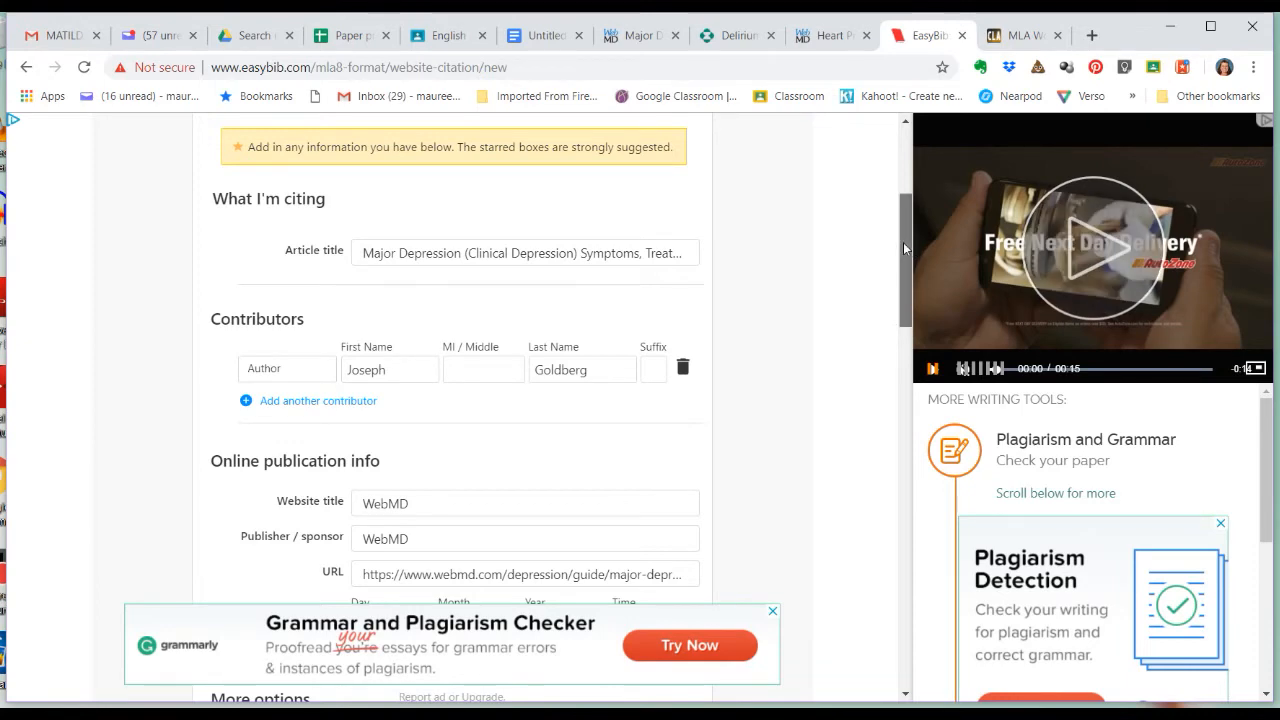
drag(904, 242, 907, 330)
click(646, 400)
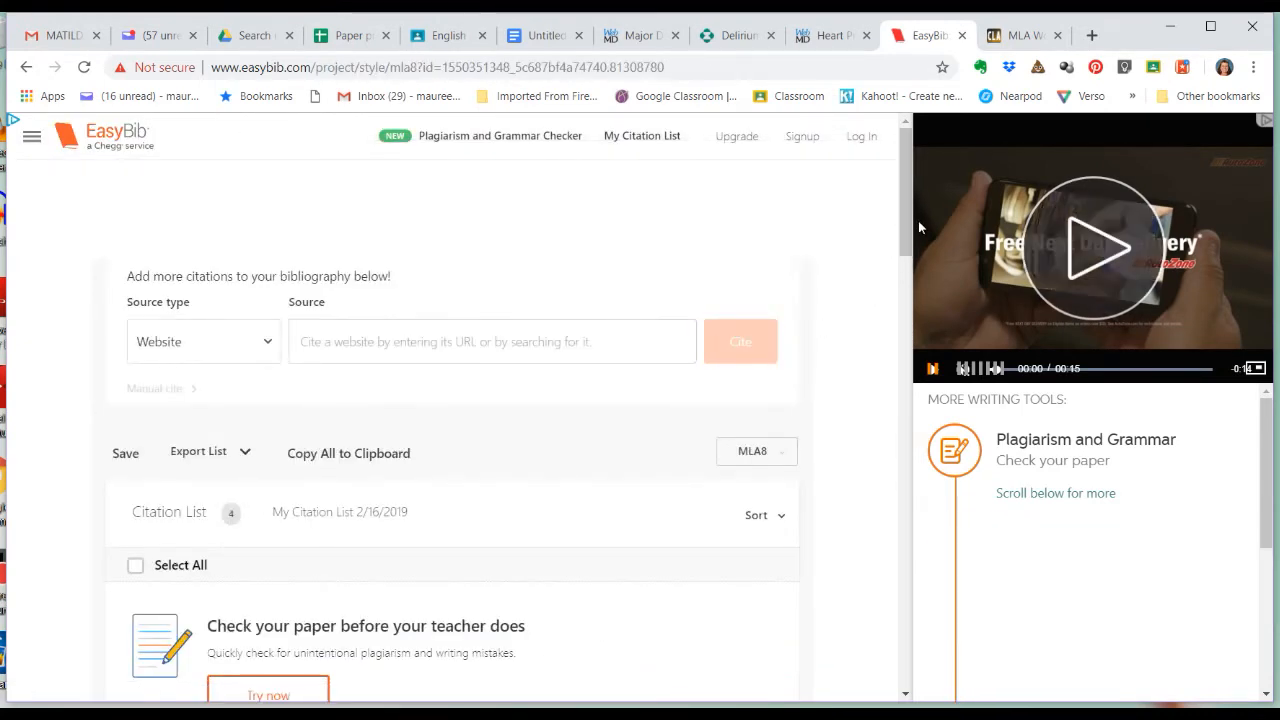
drag(905, 228, 919, 396)
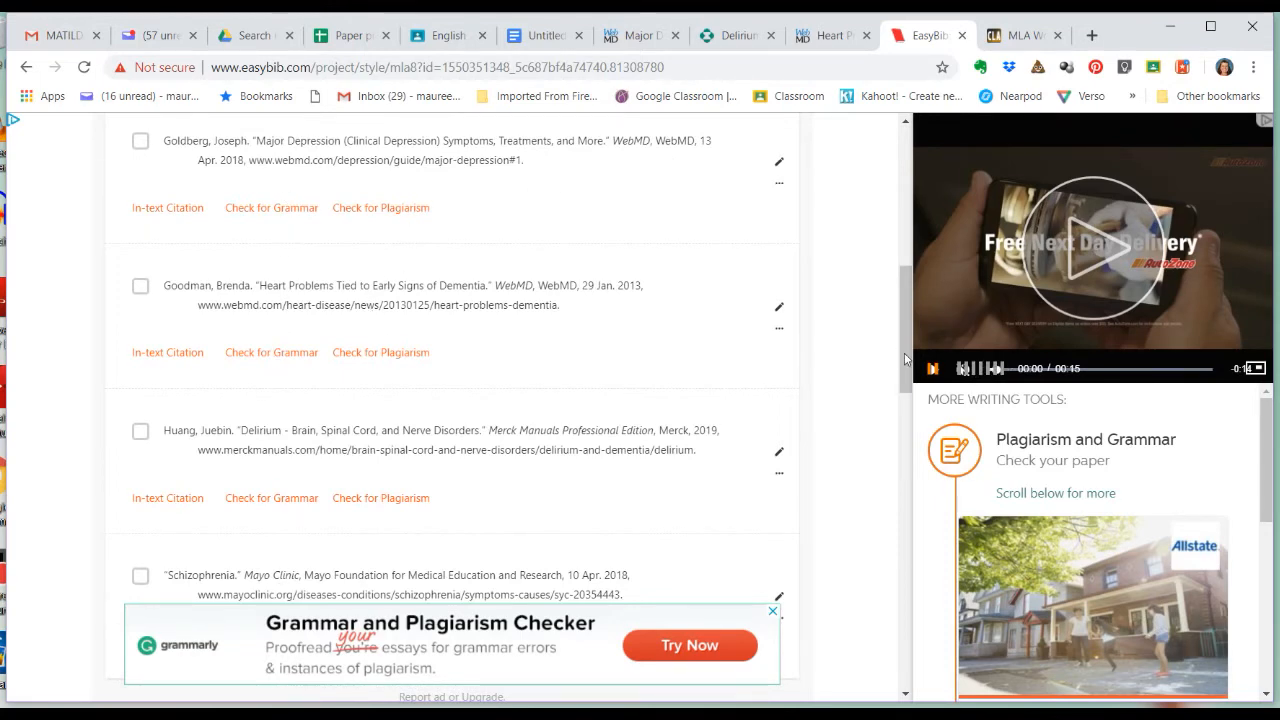
Step: Export the citation list to Google Docs and open the uploaded bibliography document
drag(904, 362, 904, 225)
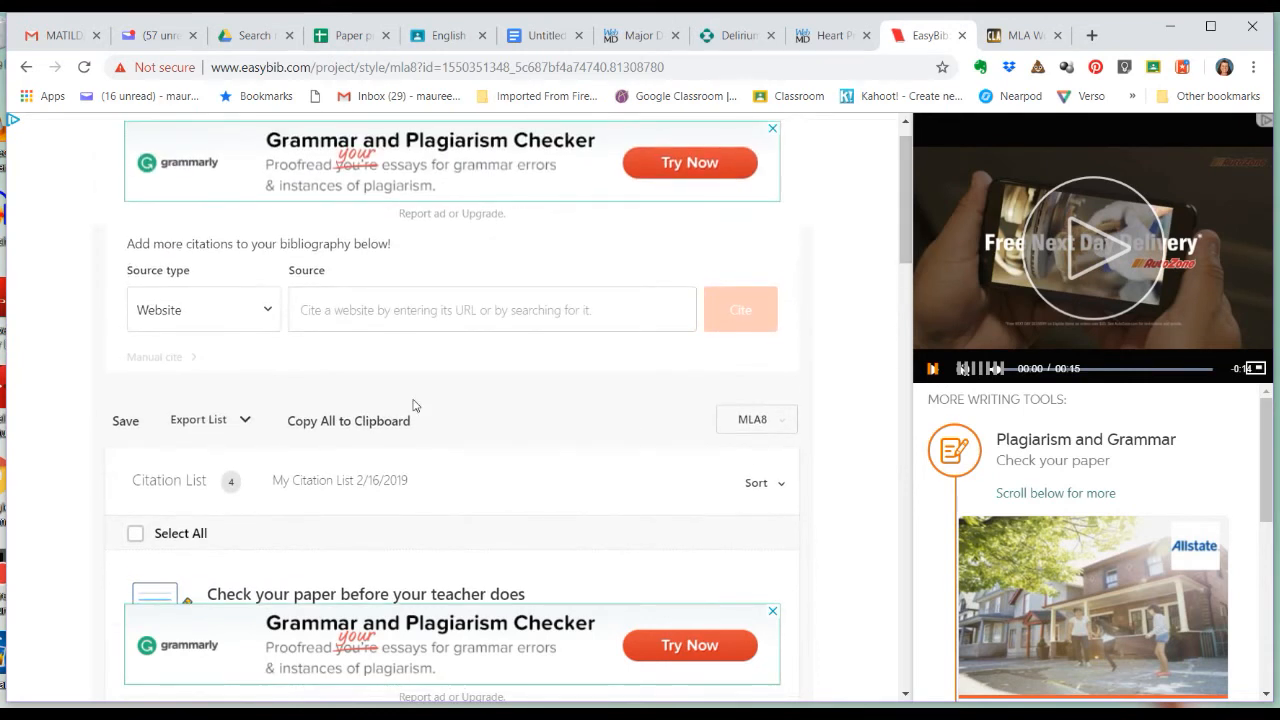
click(198, 424)
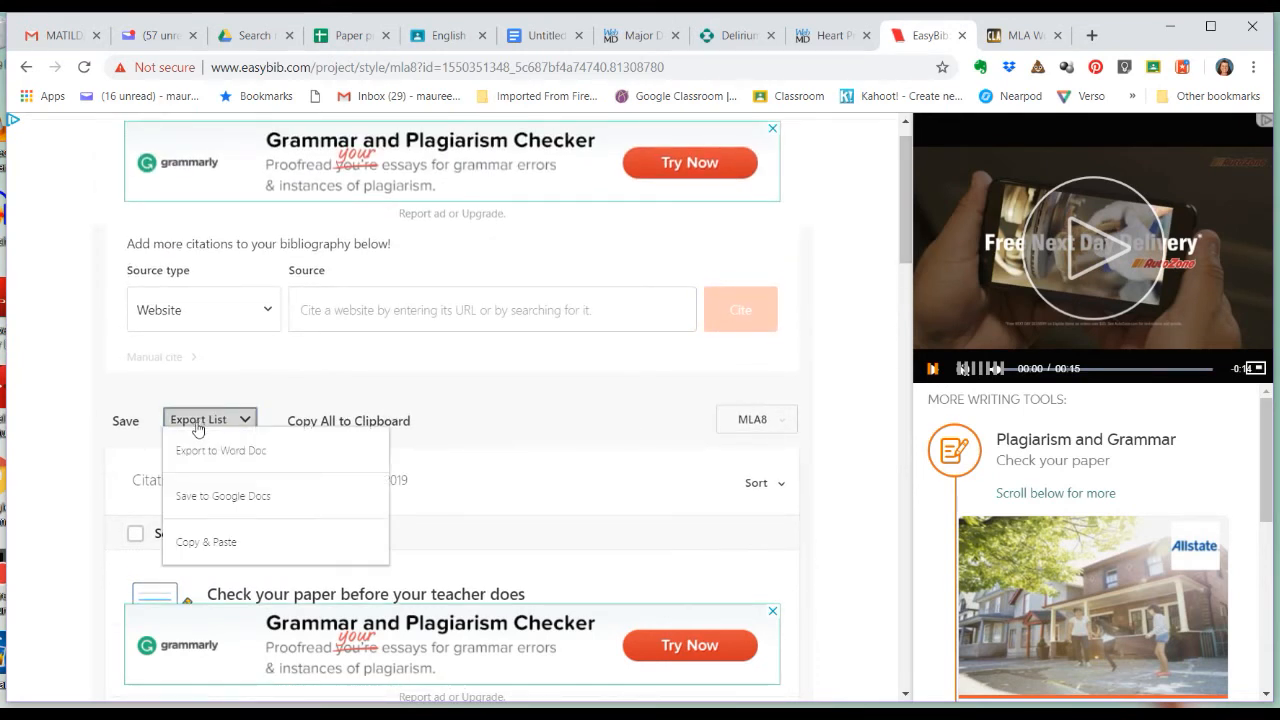
click(232, 497)
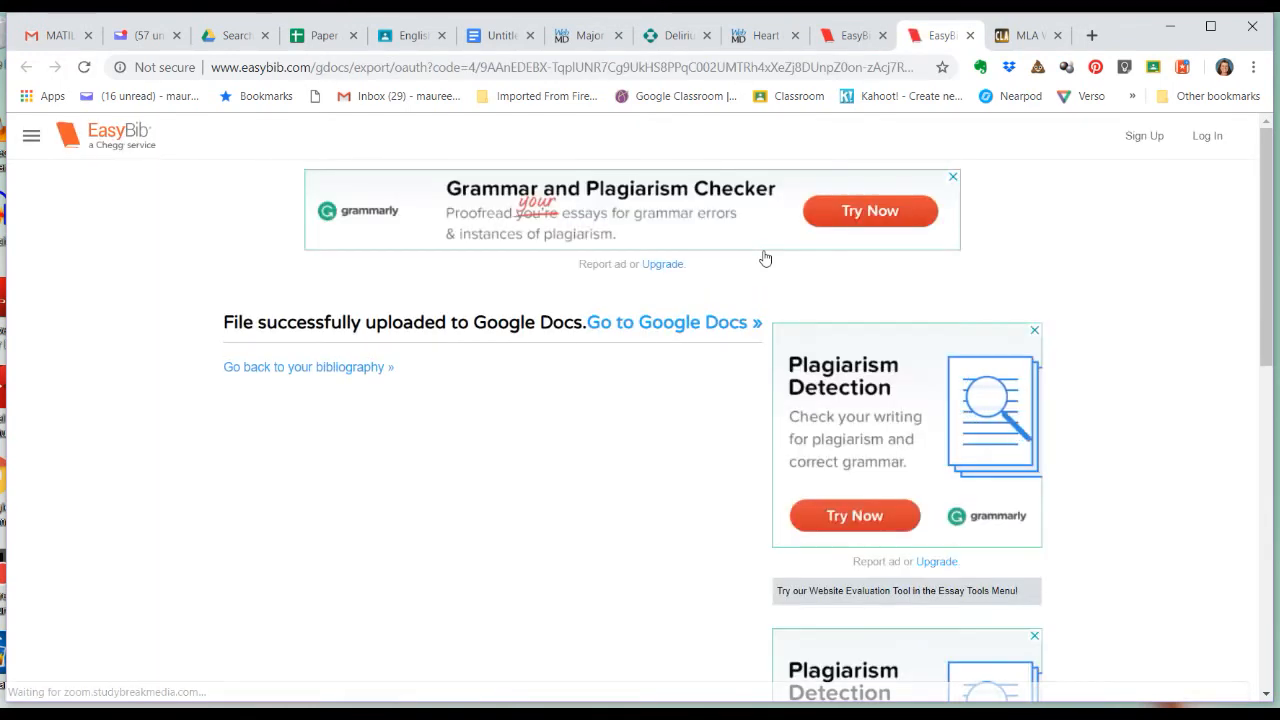
click(645, 326)
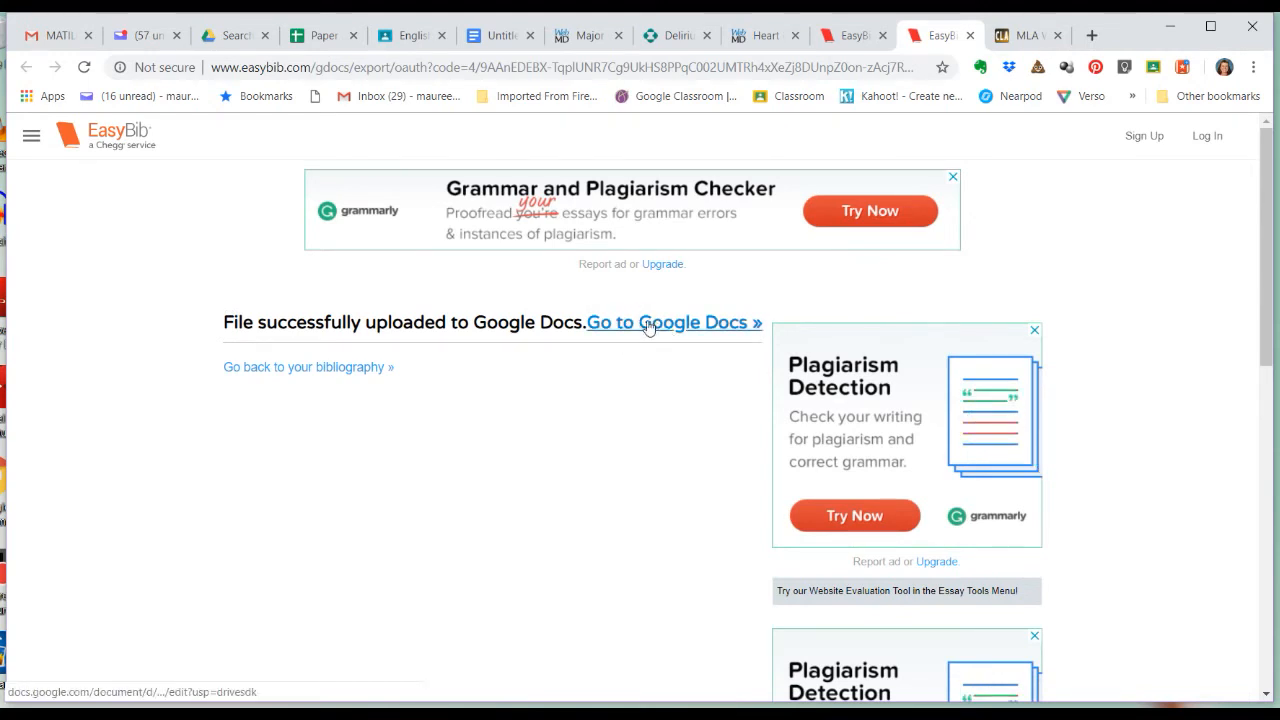
click(648, 324)
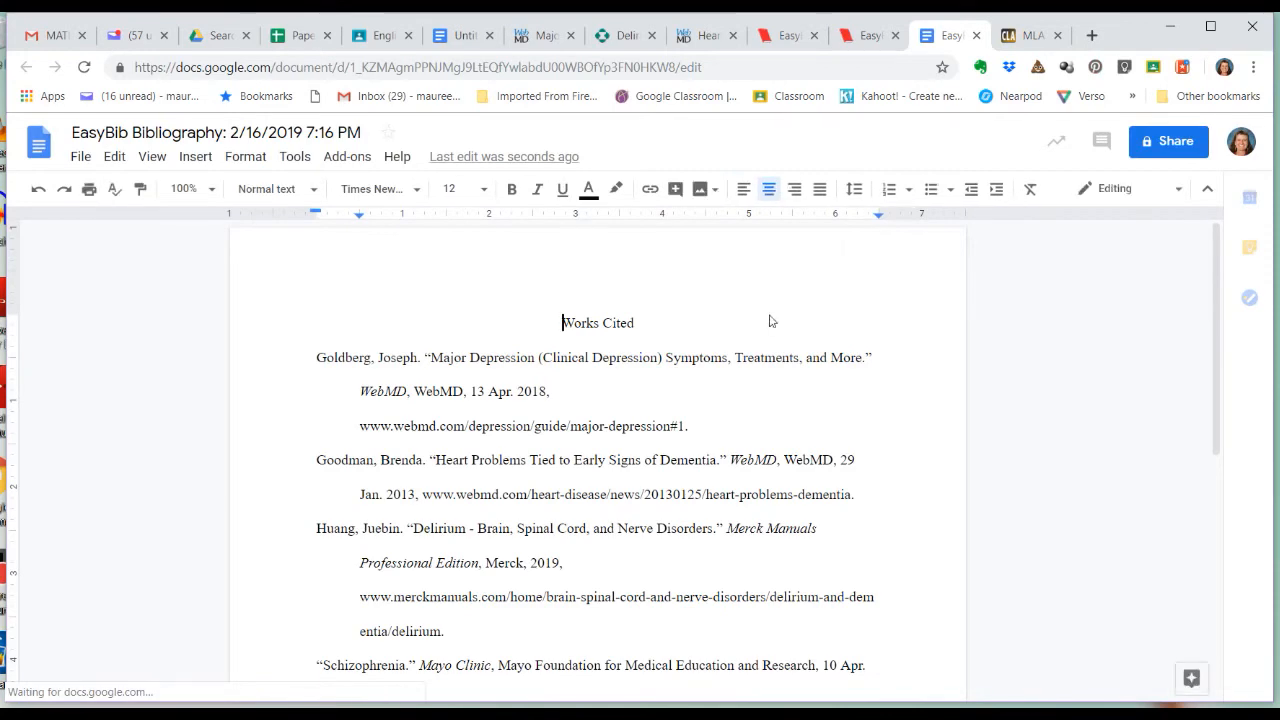
Step: Add the access date "17 Feb. 2019." after the URL at the end of the major depression citation
drag(1213, 310, 1224, 360)
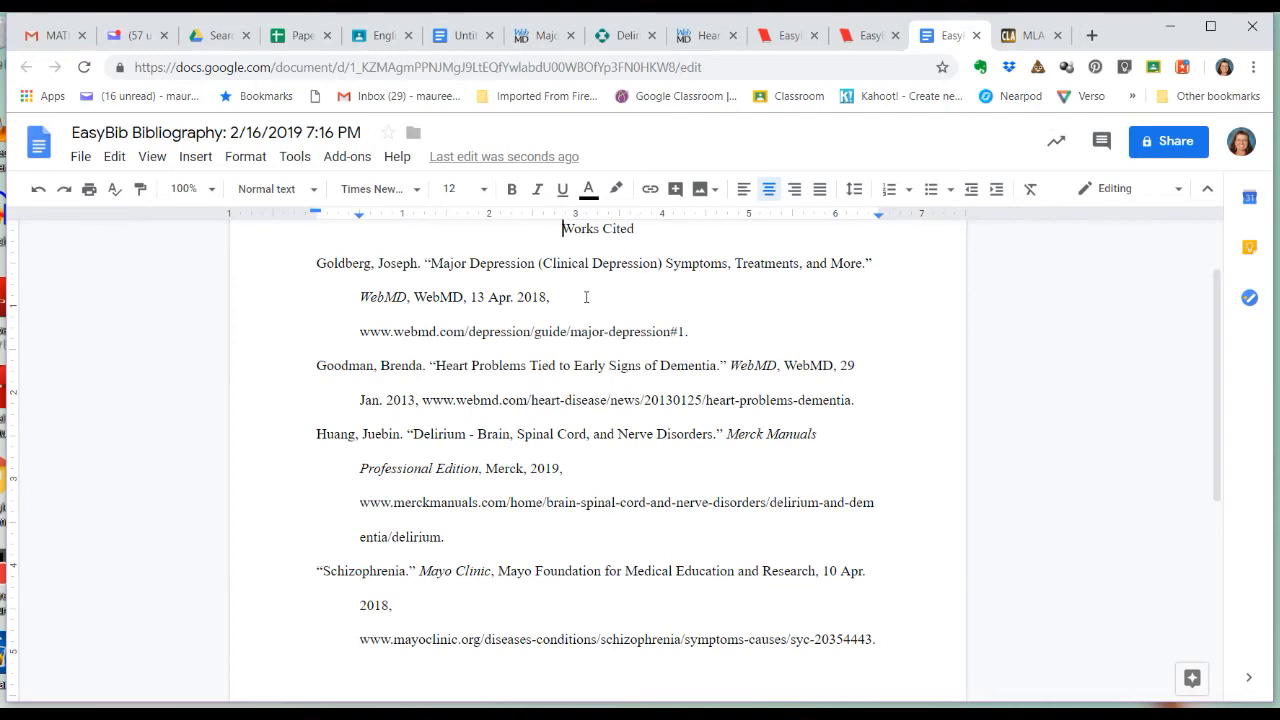
click(707, 332)
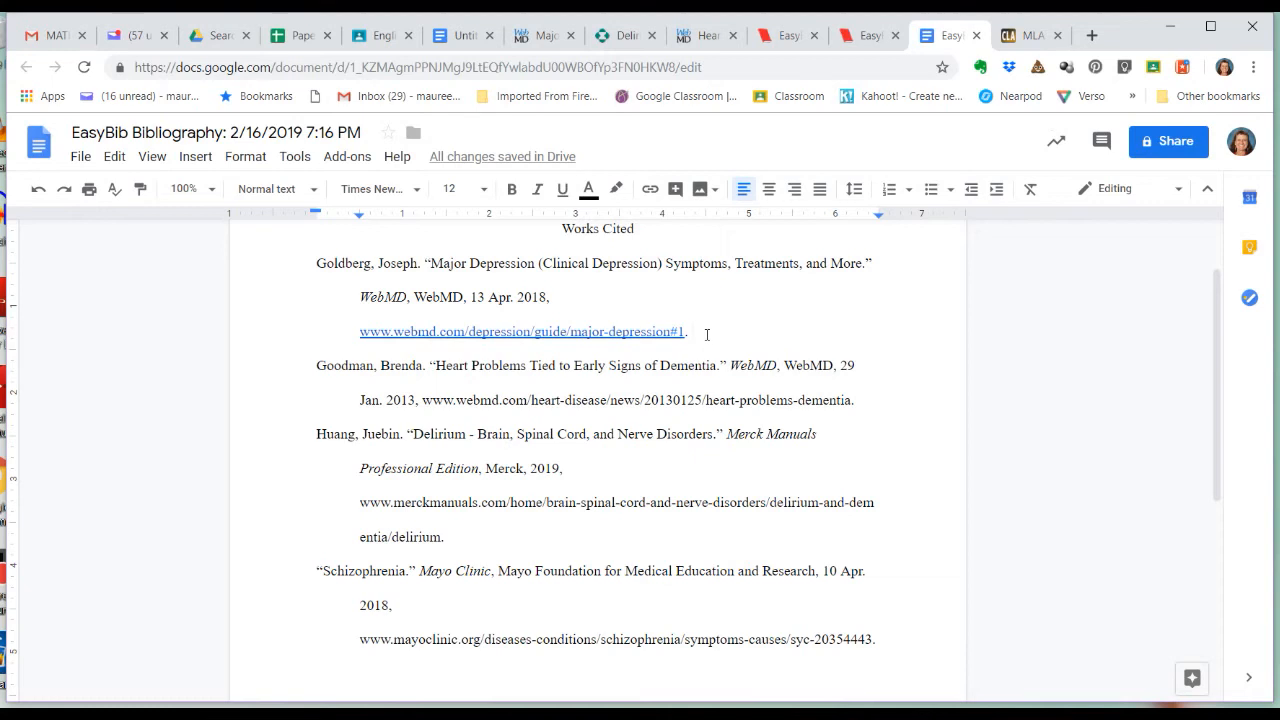
text(1)
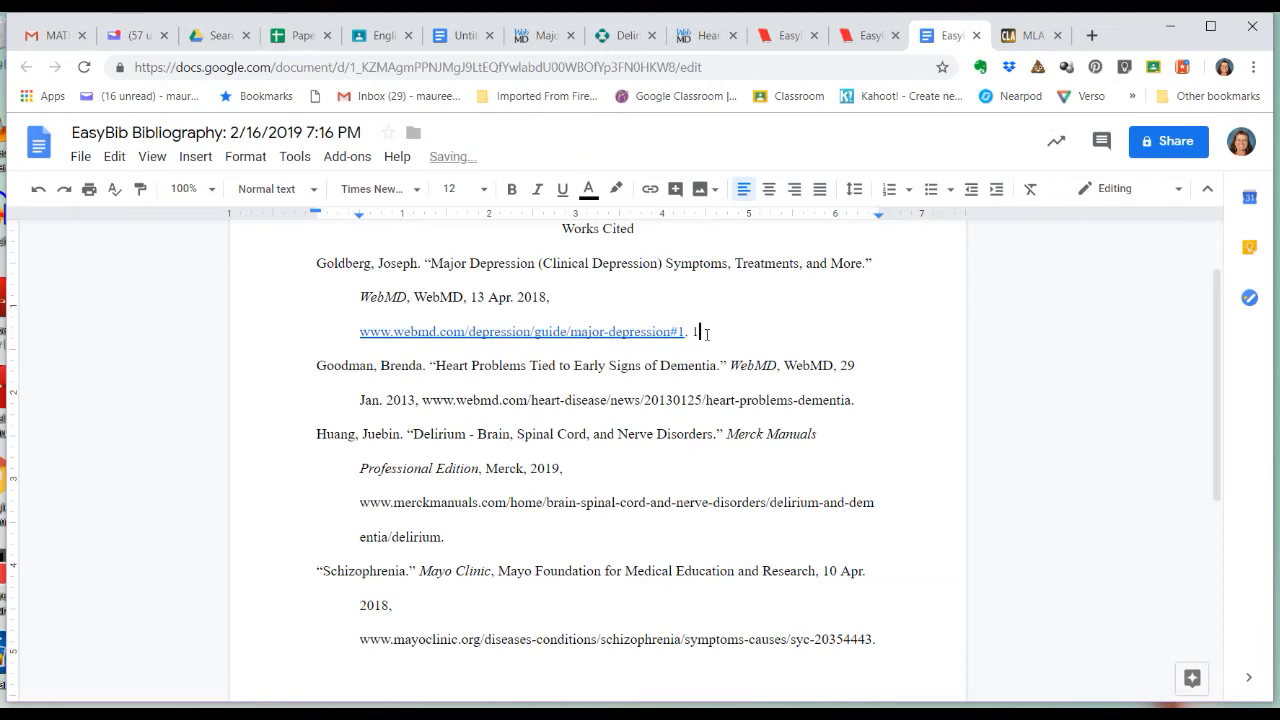
text(7 Februar)
key(BackSpace)
key(BackSpace)
key(BackSpace)
key(BackSpace)
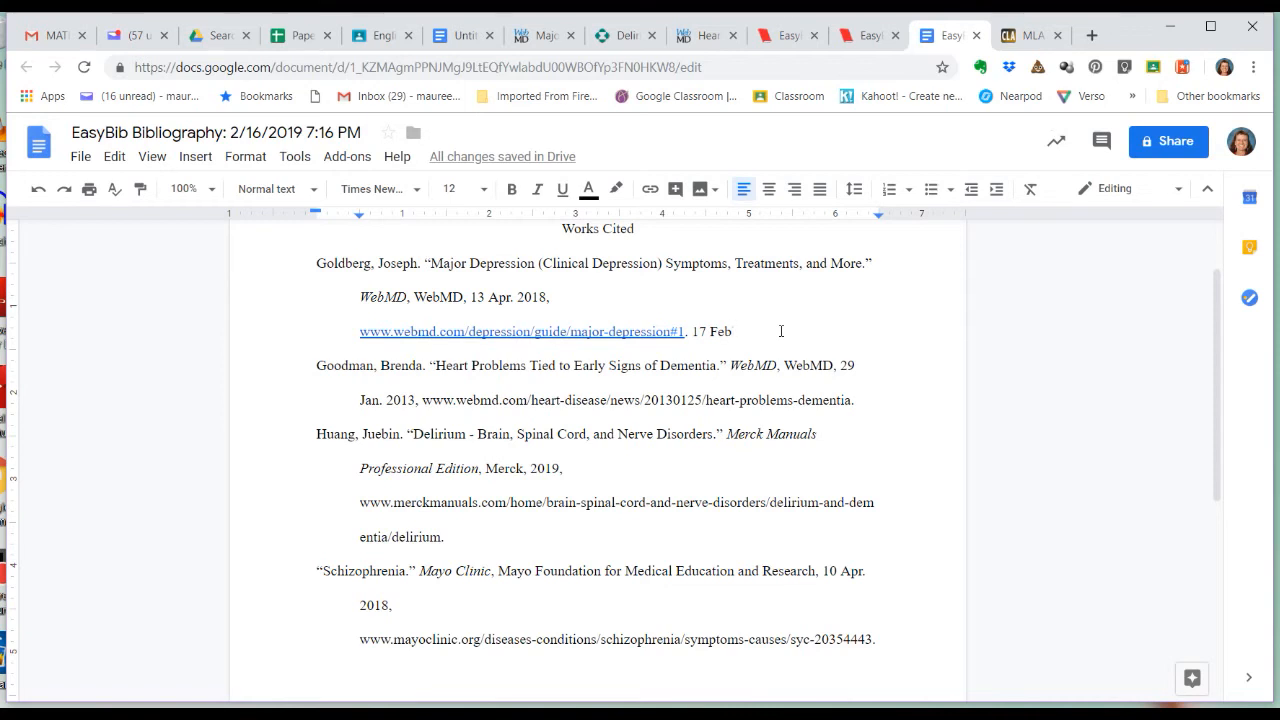
text(.)
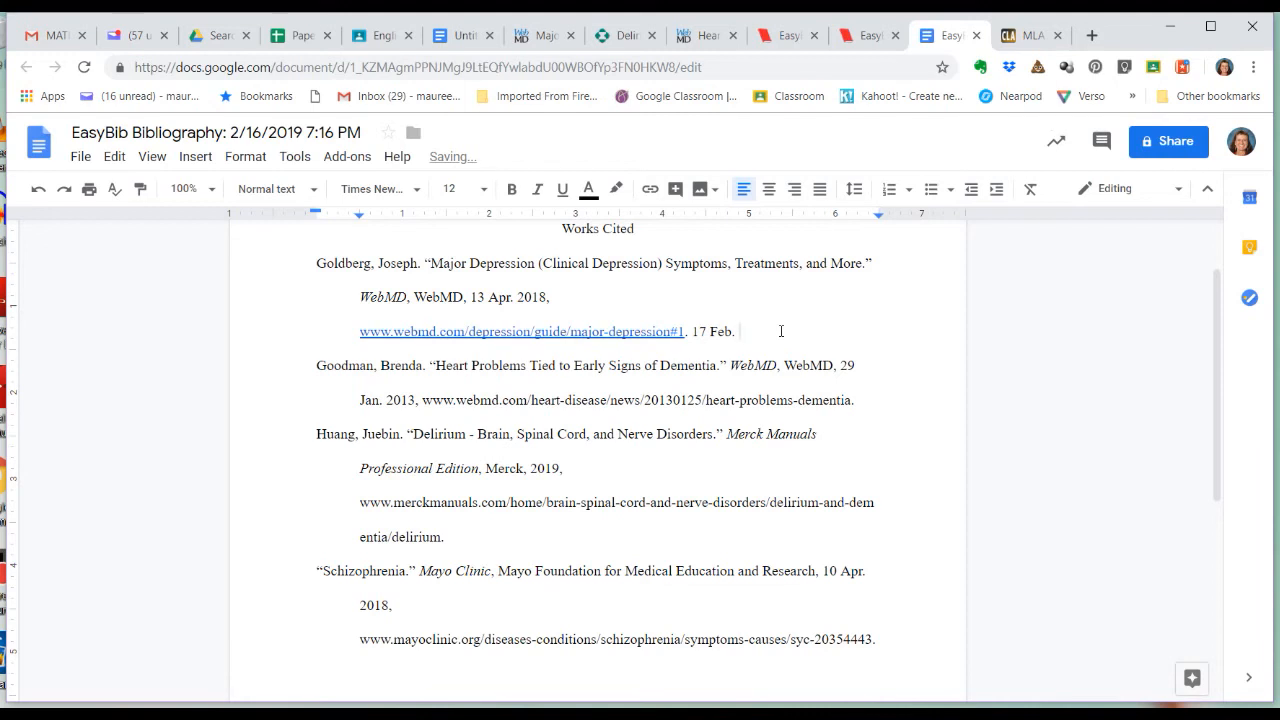
text( 2019.)
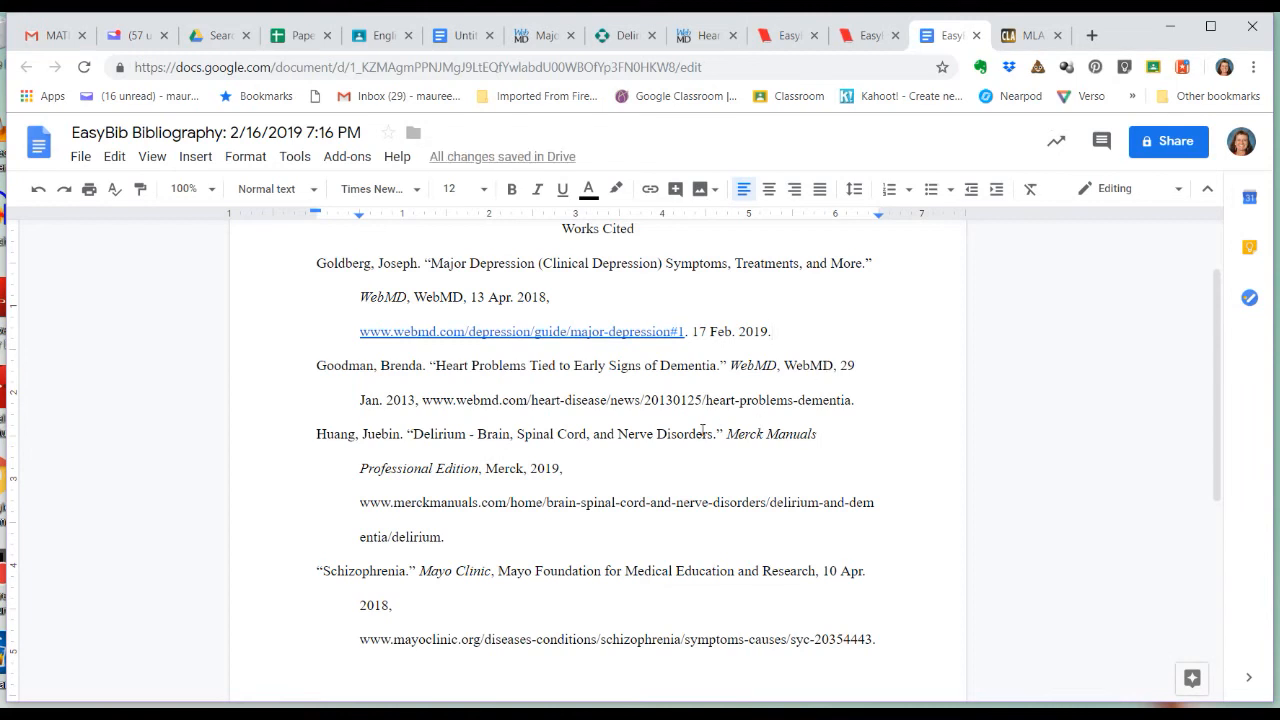
Step: Add the access date "17 Feb. 2019." to the end of the "Heart Problems Tied to Early Signs of Dementia" citation
click(888, 400)
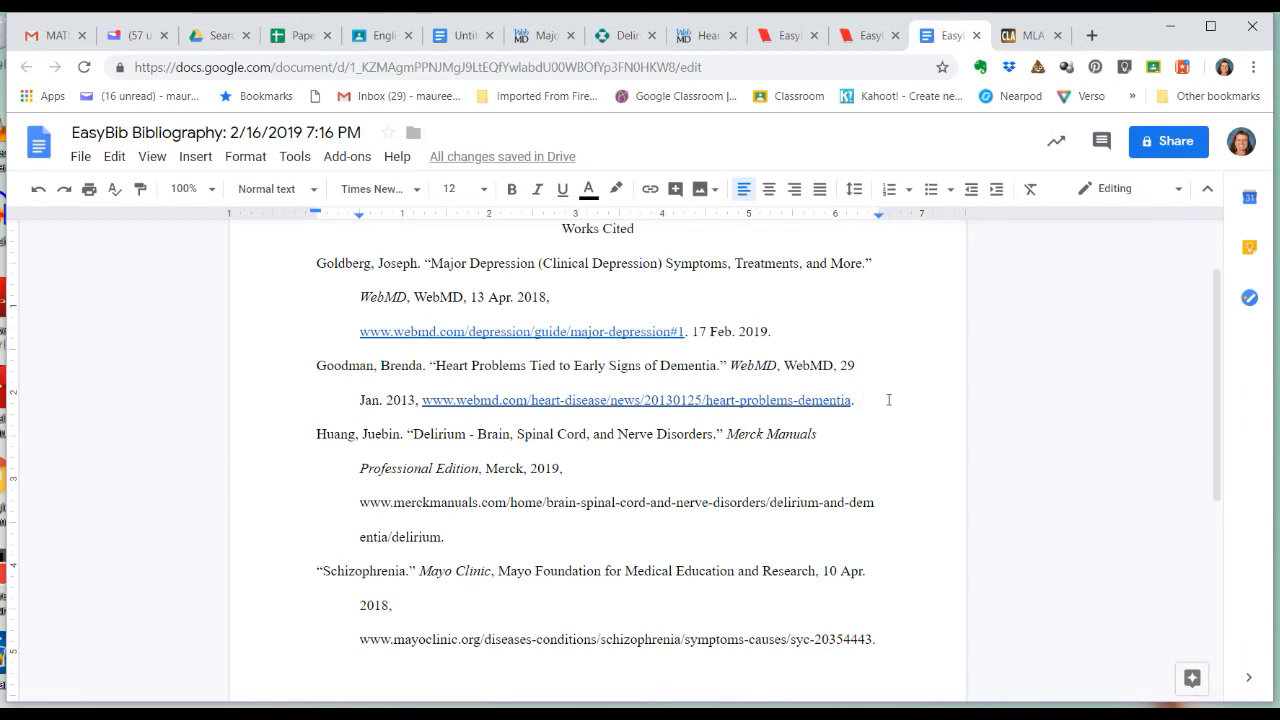
text(17 Feb)
text(.)
text( 20)
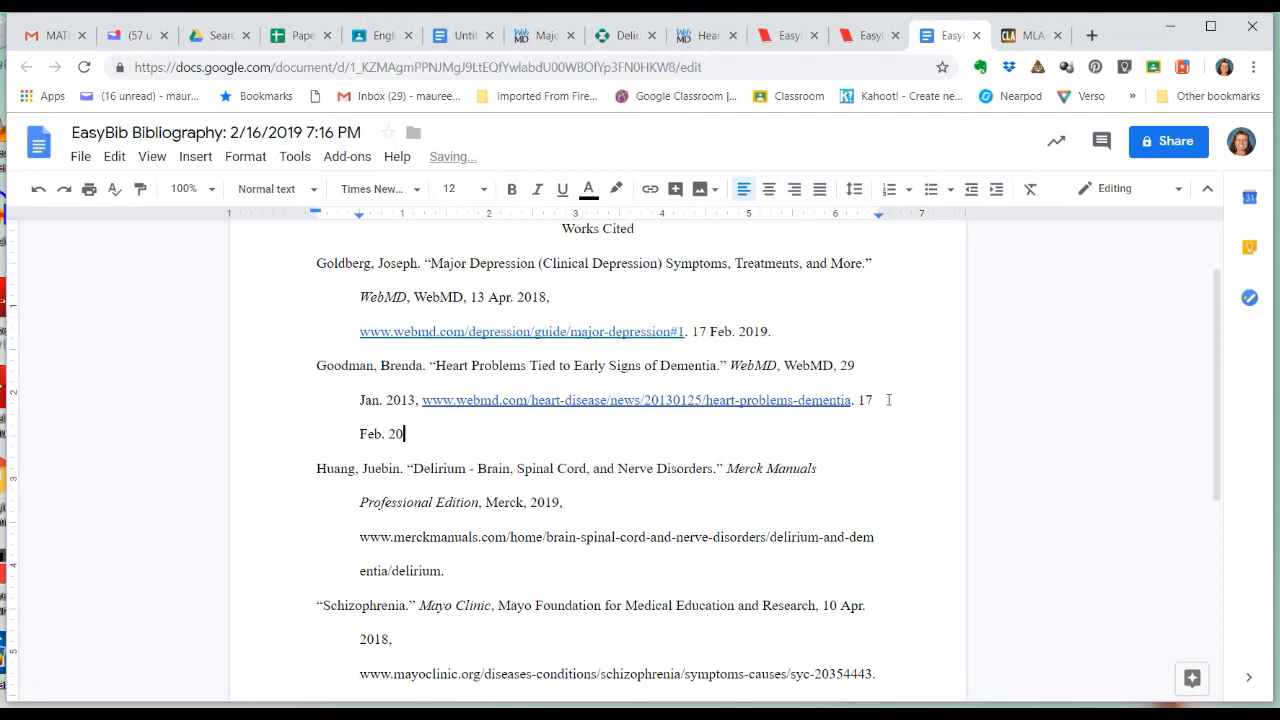
text(19.)
Step: Add the access date "17 Feb. 2019." to the end of the Merck Manuals delirium citation
click(513, 577)
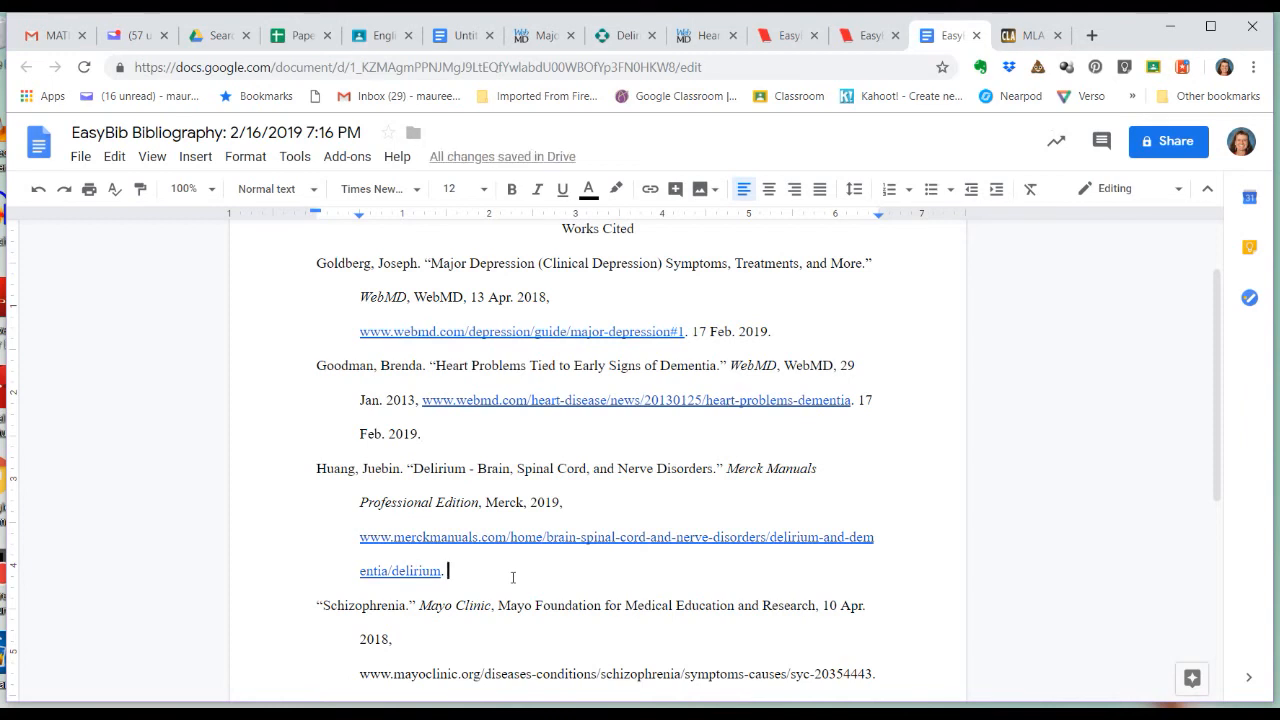
text(17 Fe)
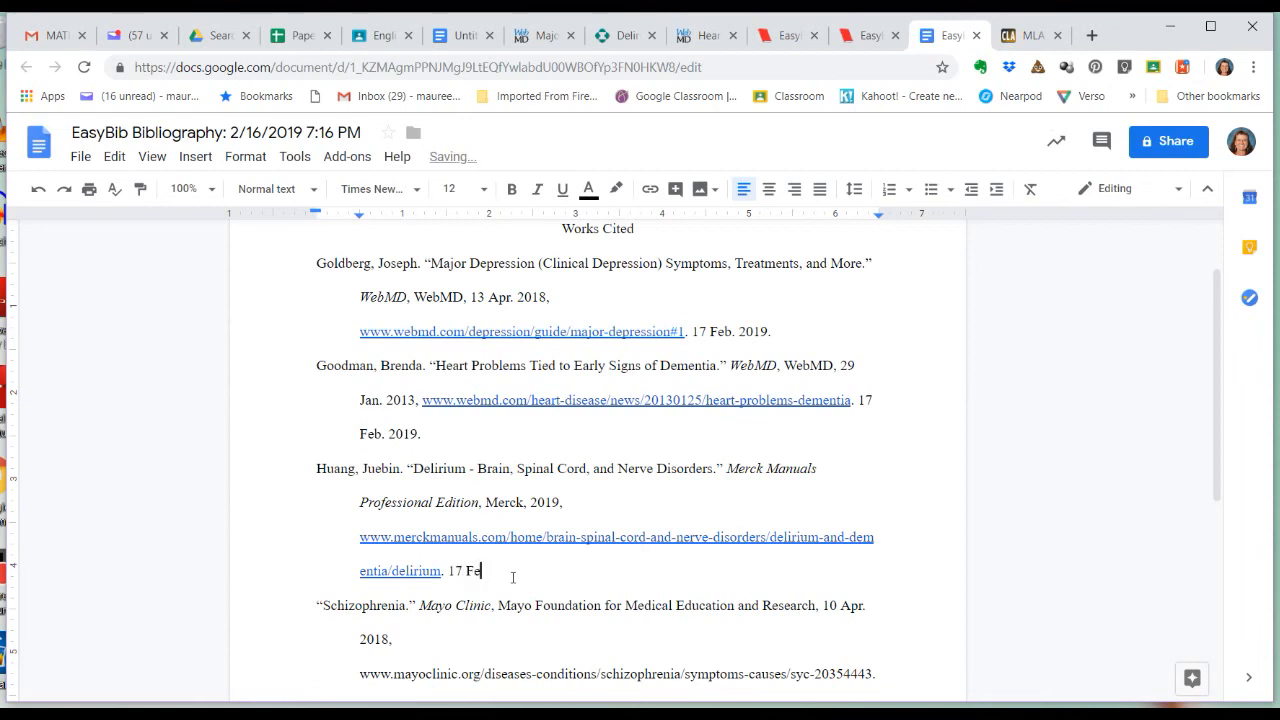
text(b. 2019)
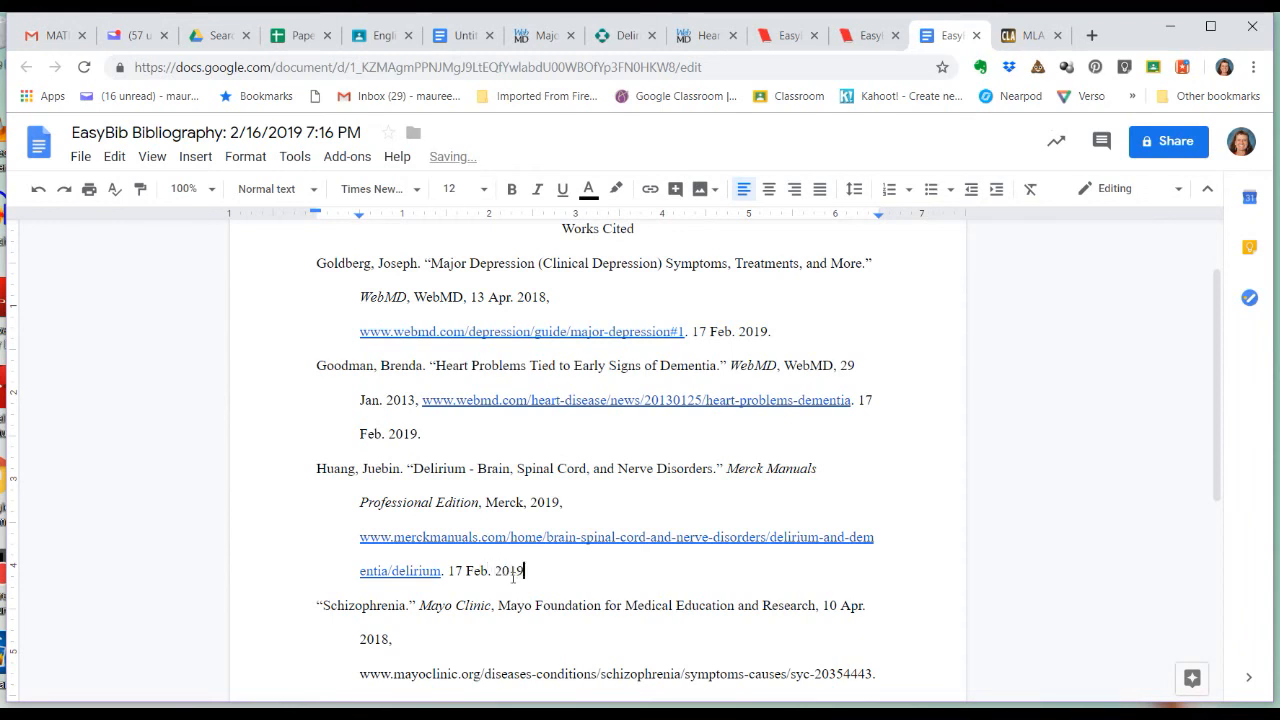
text(.)
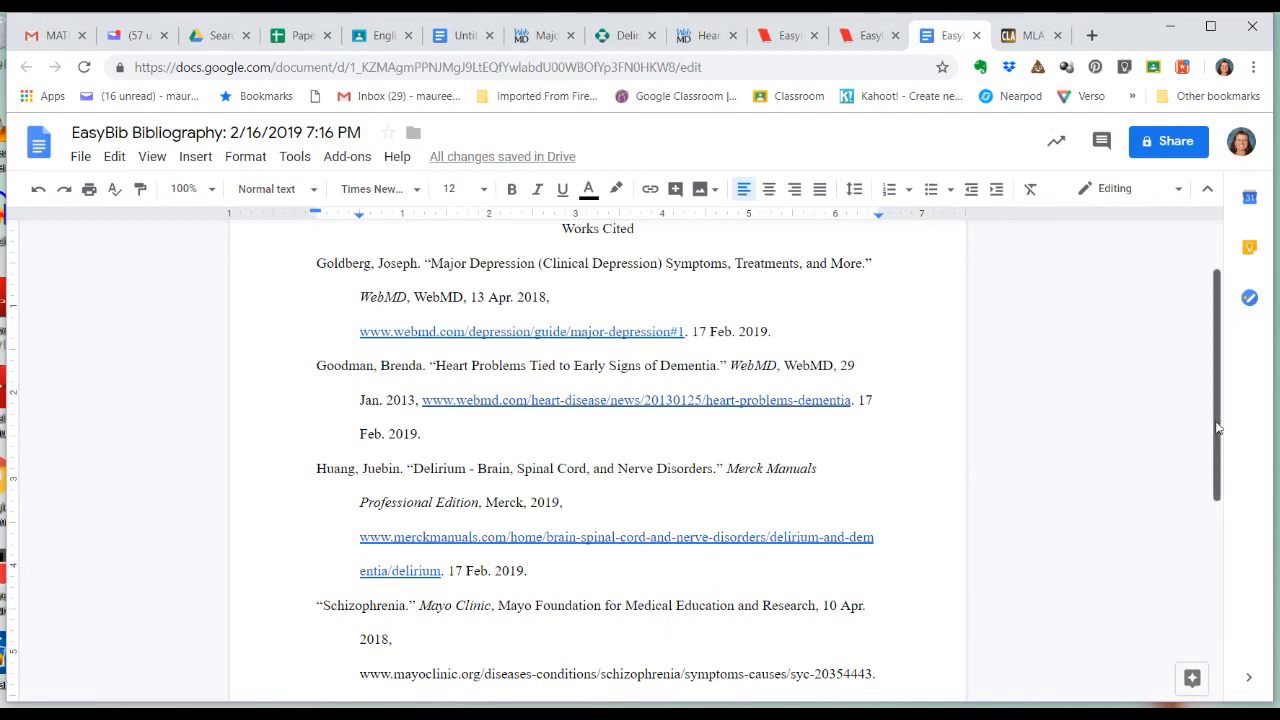
Step: Add the access date "17 Feb. 2019." to the end of the Mayo Clinic schizophrenia citation
scroll(1217, 428, down, 3)
click(914, 539)
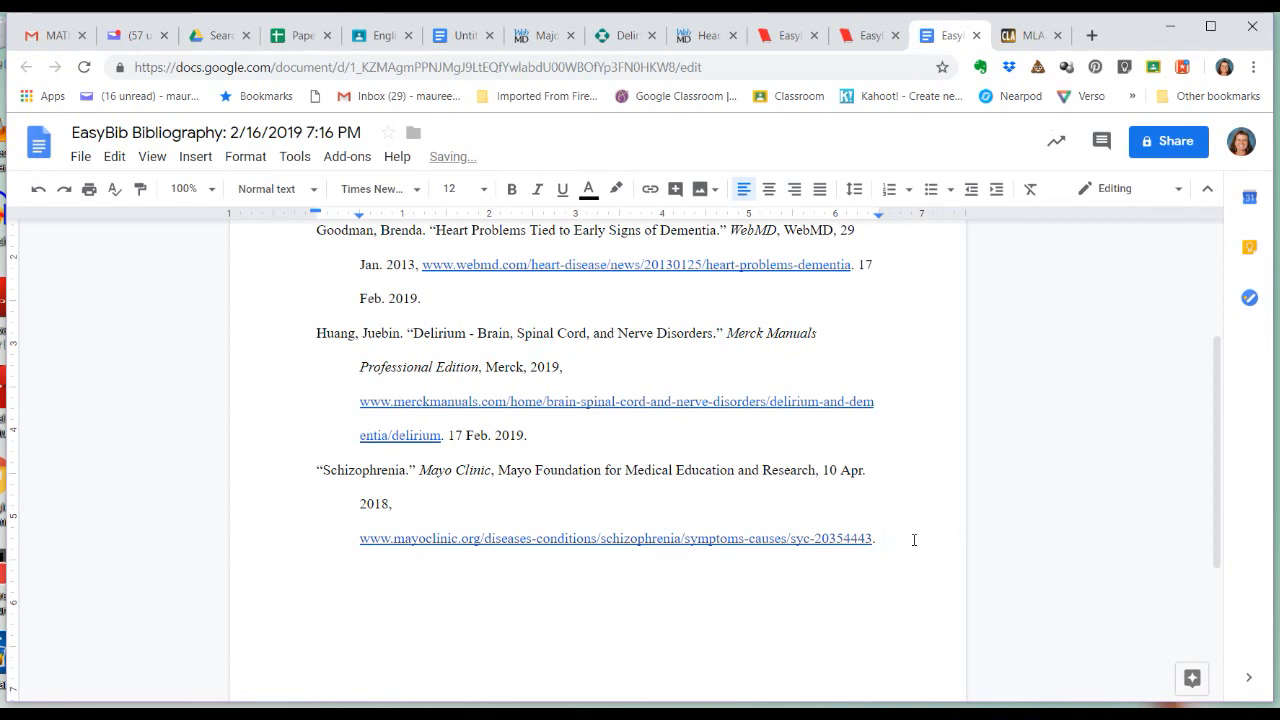
text(17 Feb. 2019.)
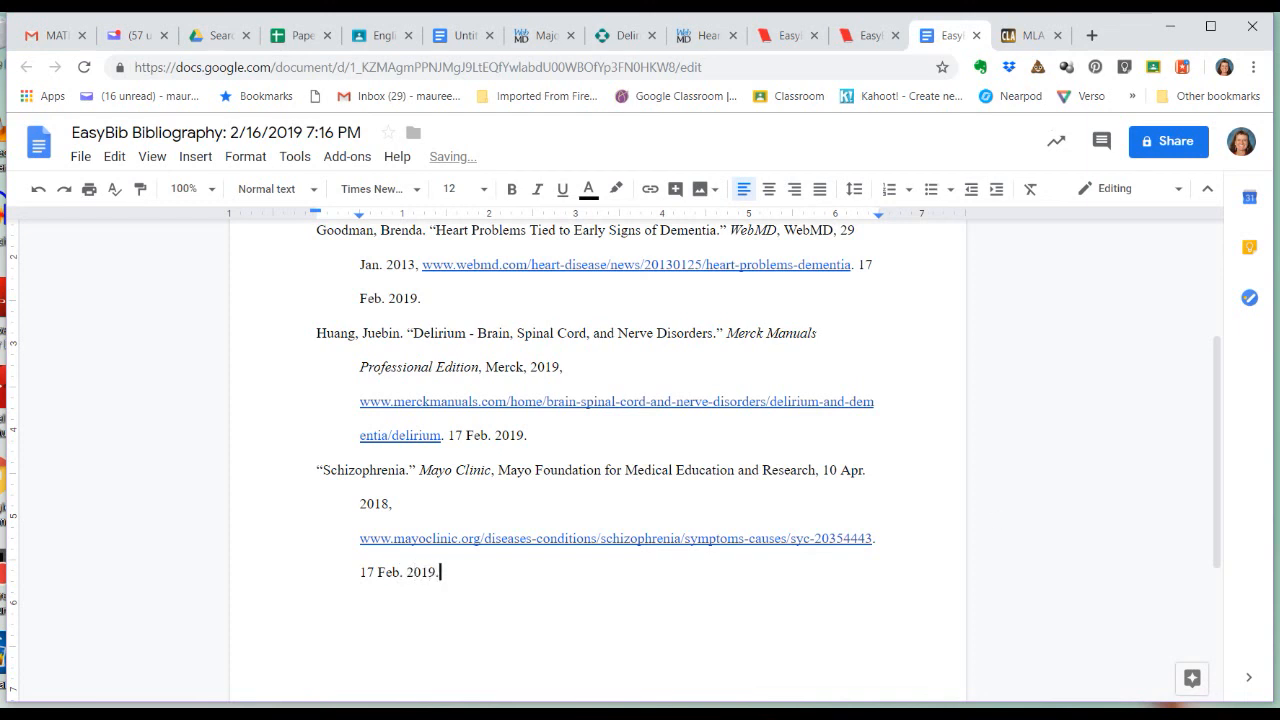